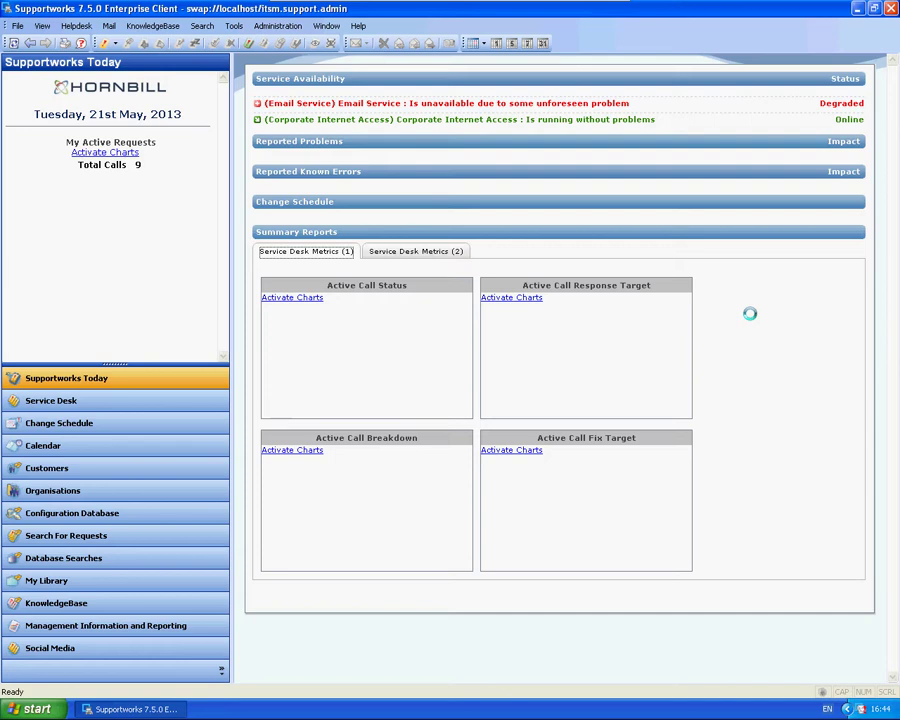
- Open Service Desk to list My Incidents and My Service Requests
{"action": "left_click", "coordinate": [163, 402]}
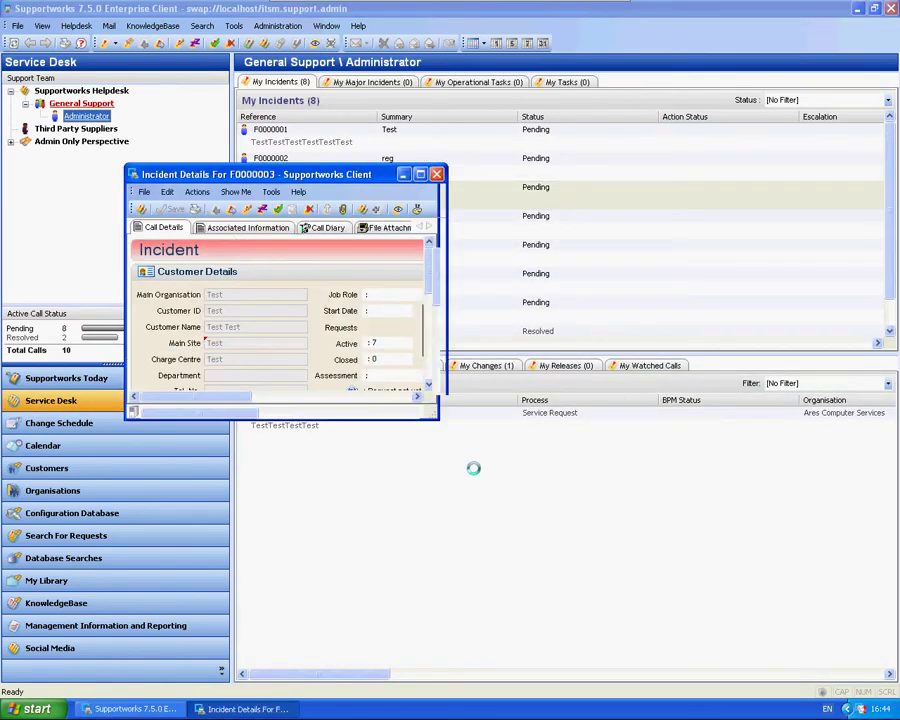
- Attach C:\swserver_install.log (3.04 Mb) to incident F0000003's File Attachments
{"action": "left_click_drag", "start_coordinate": [631, 548], "coordinate": [707, 590]}
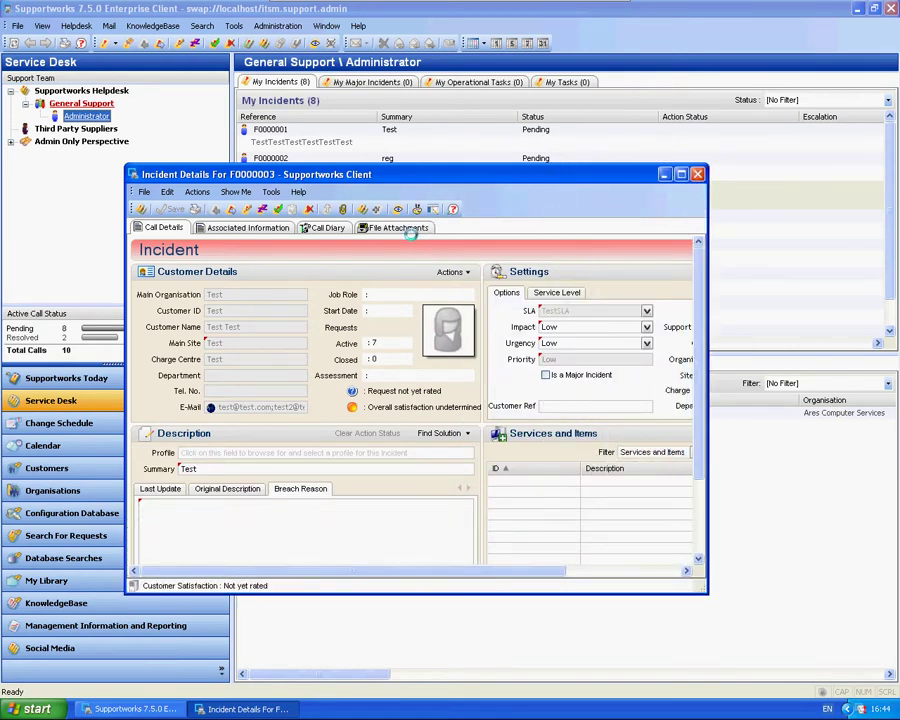
{"action": "left_click", "coordinate": [398, 228]}
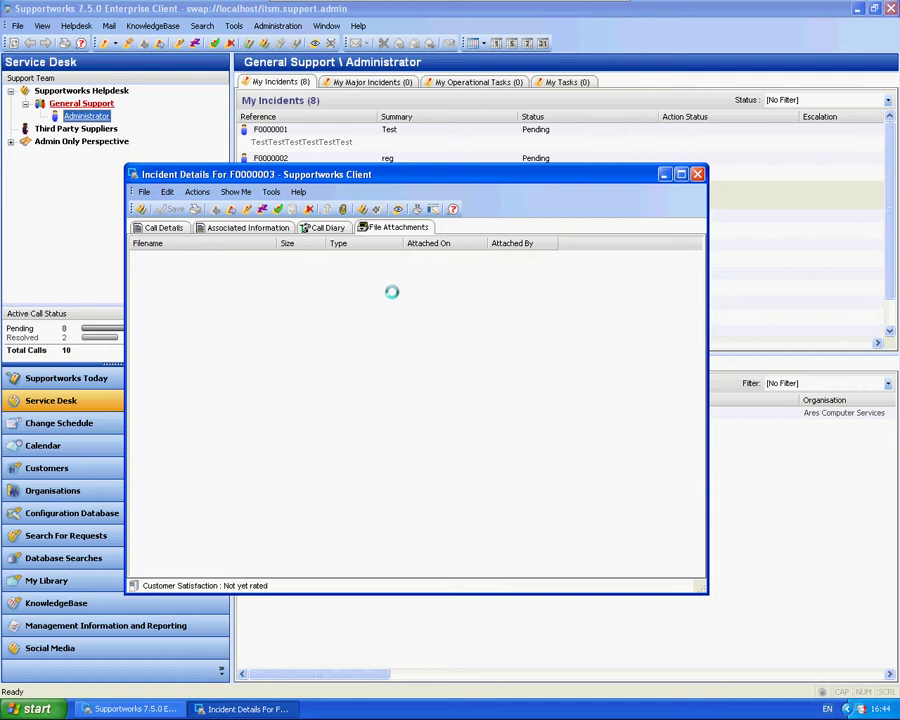
{"action": "right_click", "coordinate": [282, 295]}
{"action": "left_click", "coordinate": [300, 303]}
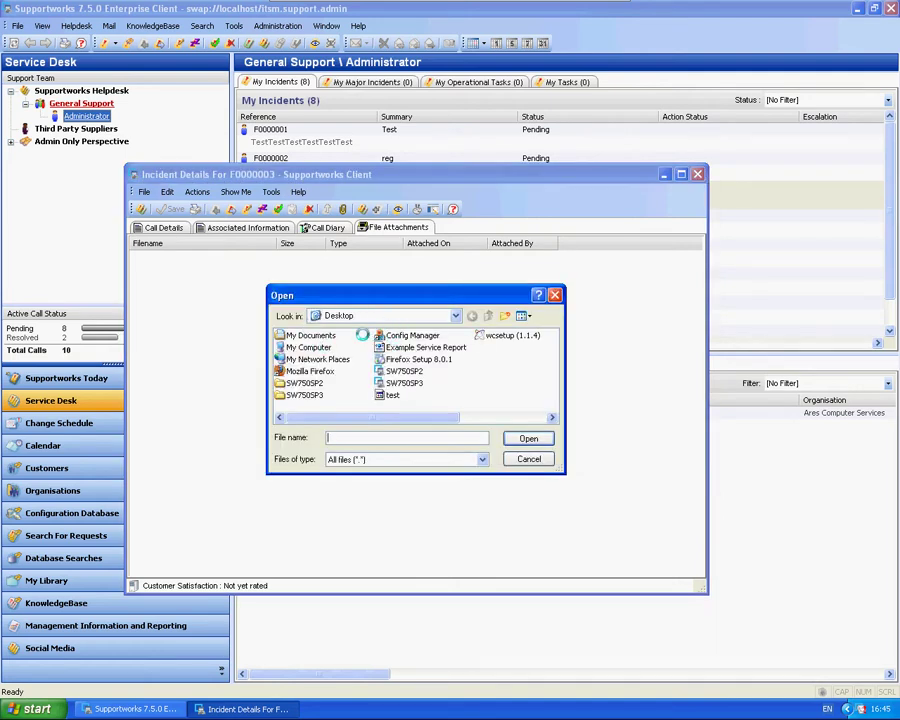
{"action": "double_click", "coordinate": [309, 346]}
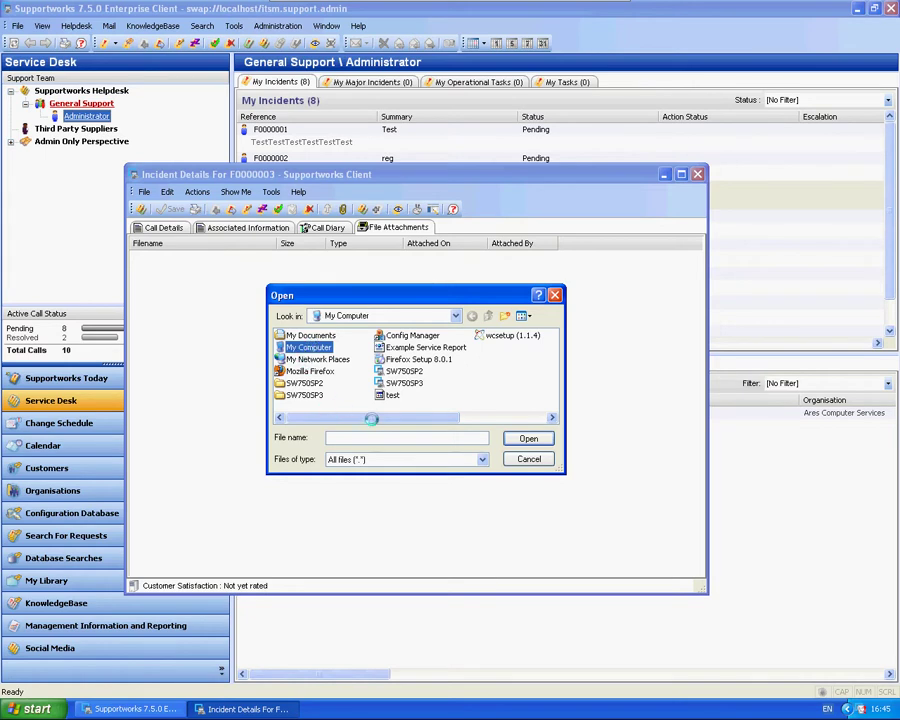
{"action": "double_click", "coordinate": [301, 346]}
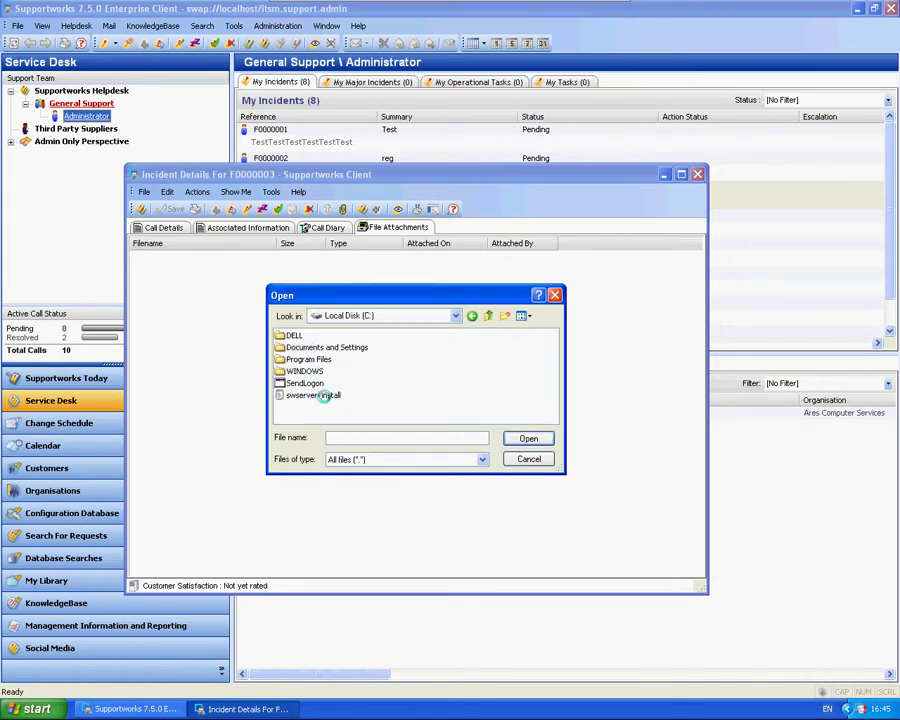
{"action": "left_click", "coordinate": [305, 394]}
{"action": "left_click", "coordinate": [516, 437]}
{"action": "left_click", "coordinate": [390, 405]}
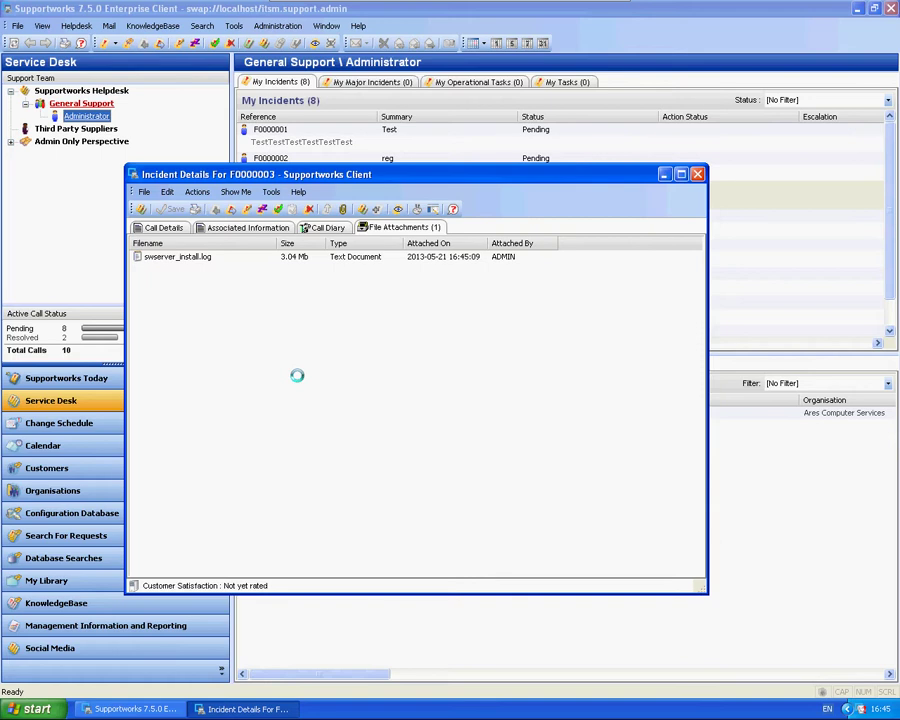
- Browse to C:\Program Files\Hornbill\Supportworks Server\data and select the _mb_attstore and cfa_store folders
{"action": "left_click", "coordinate": [30, 709]}
{"action": "left_click", "coordinate": [171, 643]}
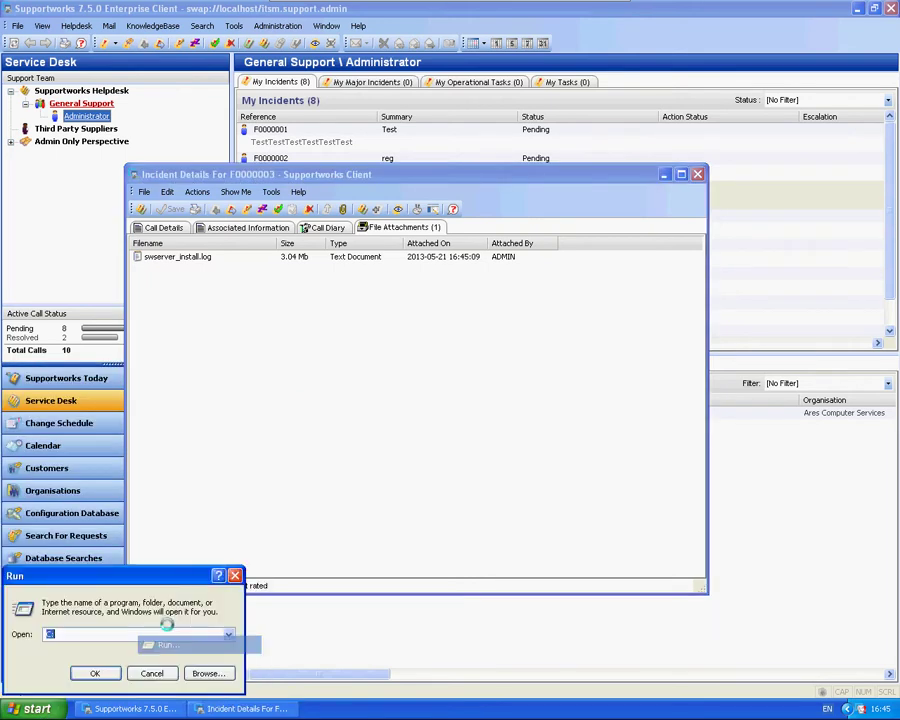
{"action": "key", "text": "Return"}
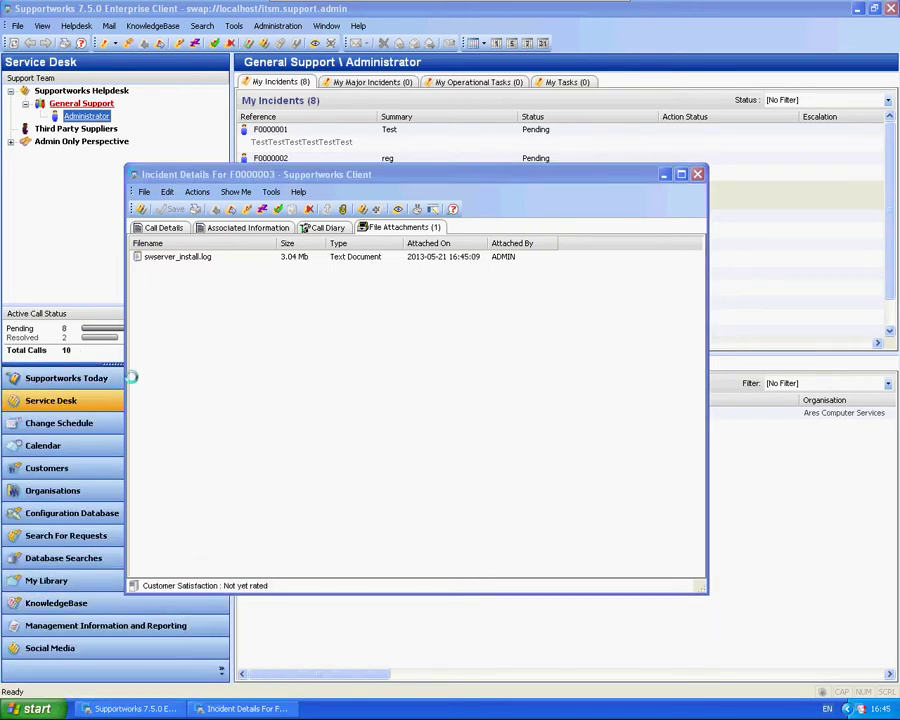
{"action": "double_click", "coordinate": [212, 178]}
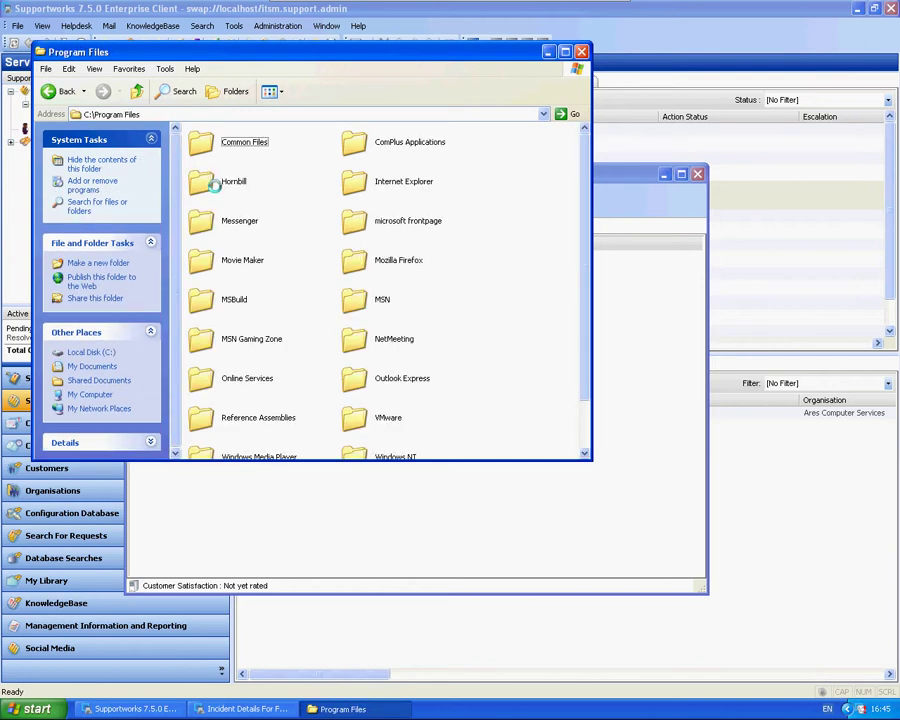
{"action": "double_click", "coordinate": [212, 182]}
{"action": "double_click", "coordinate": [358, 186]}
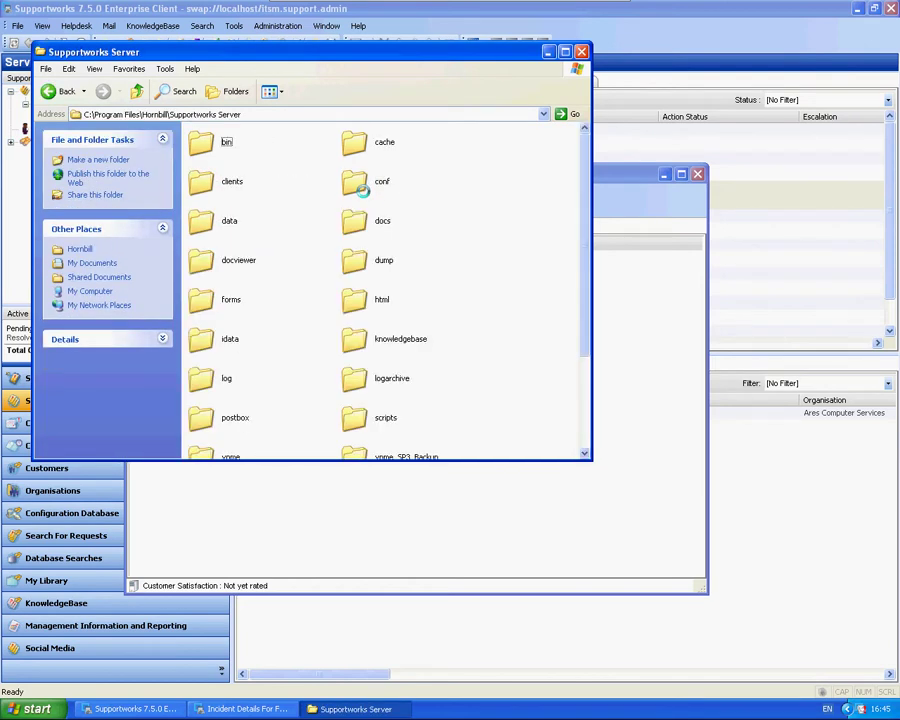
{"action": "double_click", "coordinate": [205, 222]}
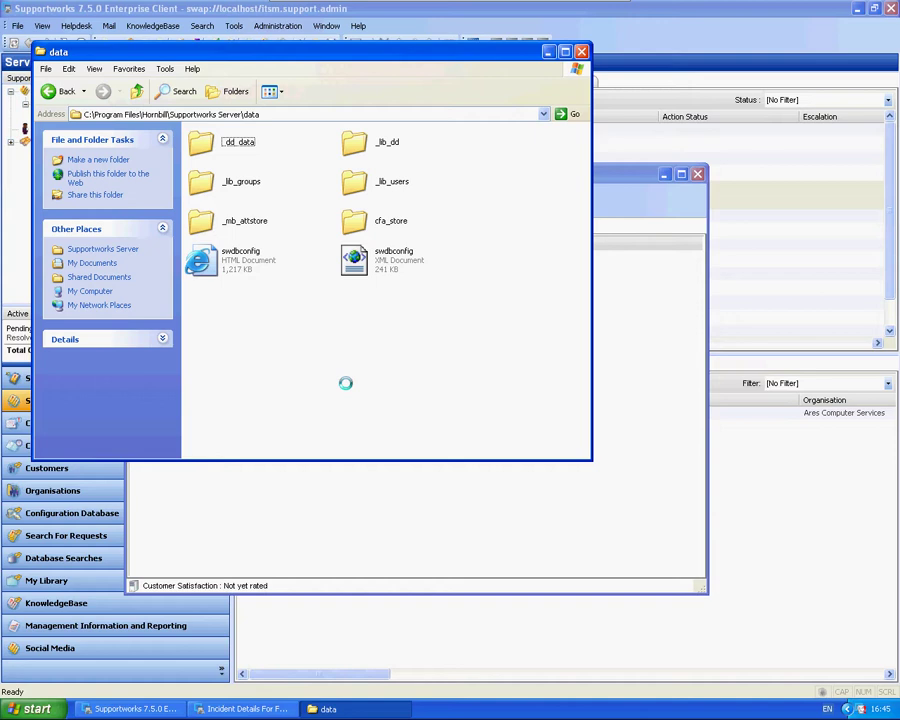
{"action": "left_click", "coordinate": [240, 220]}
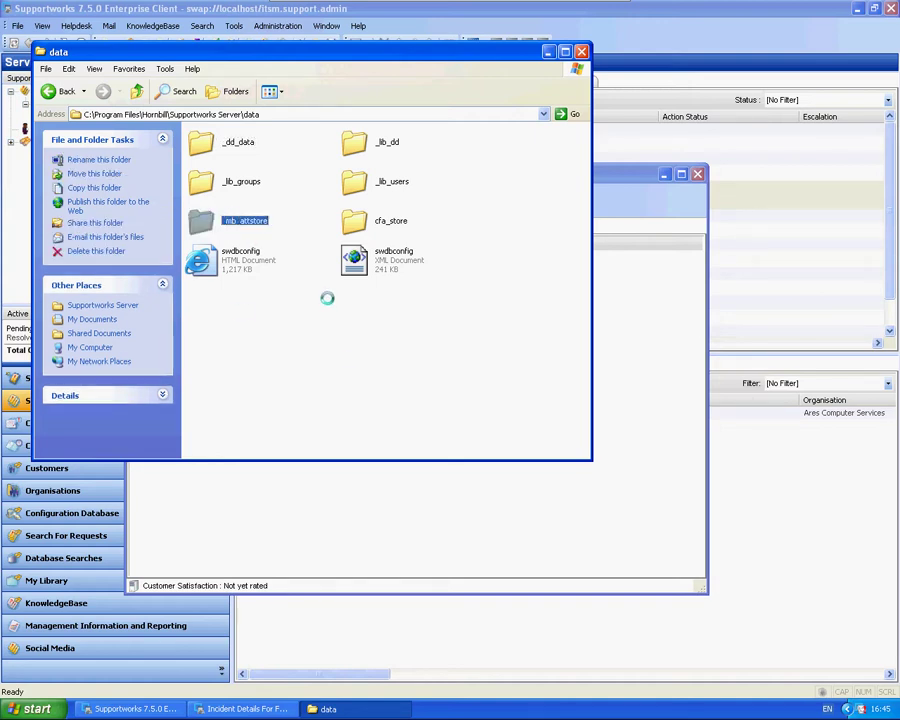
{"action": "key", "text": "Right"}
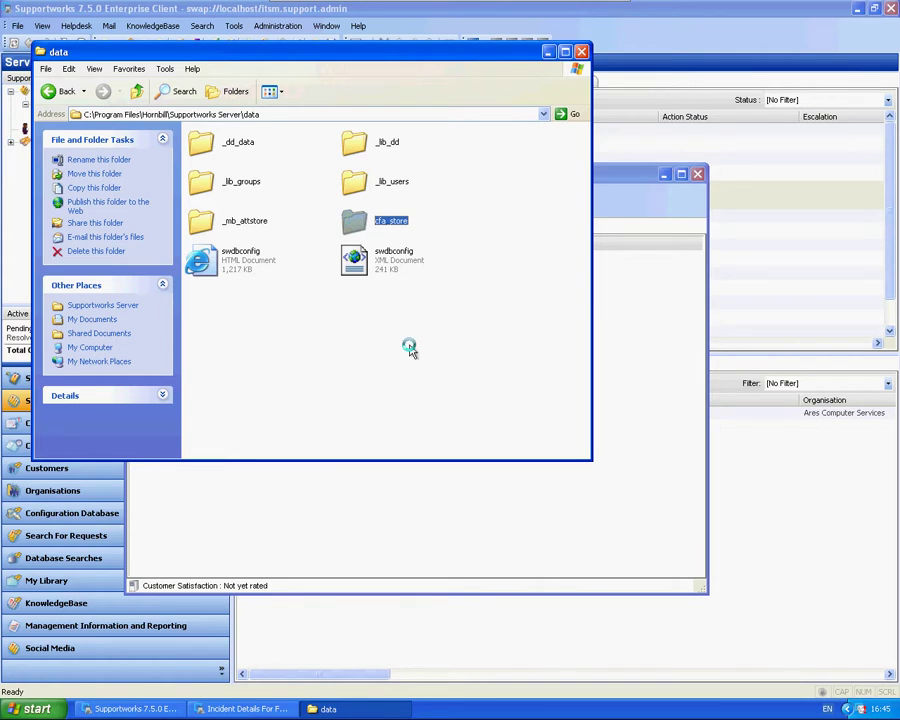
- Launch Supportworks Server Configuration and inspect the Data Folder path on its Database tab
{"action": "left_click", "coordinate": [37, 708]}
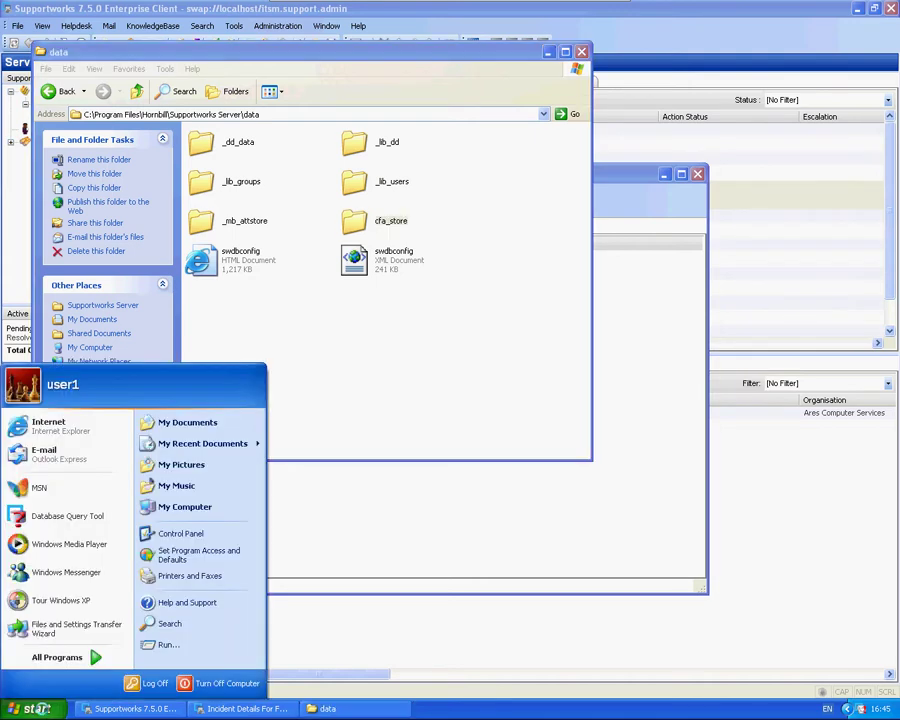
{"action": "left_click", "coordinate": [56, 656]}
{"action": "mouse_move", "coordinate": [265, 626]}
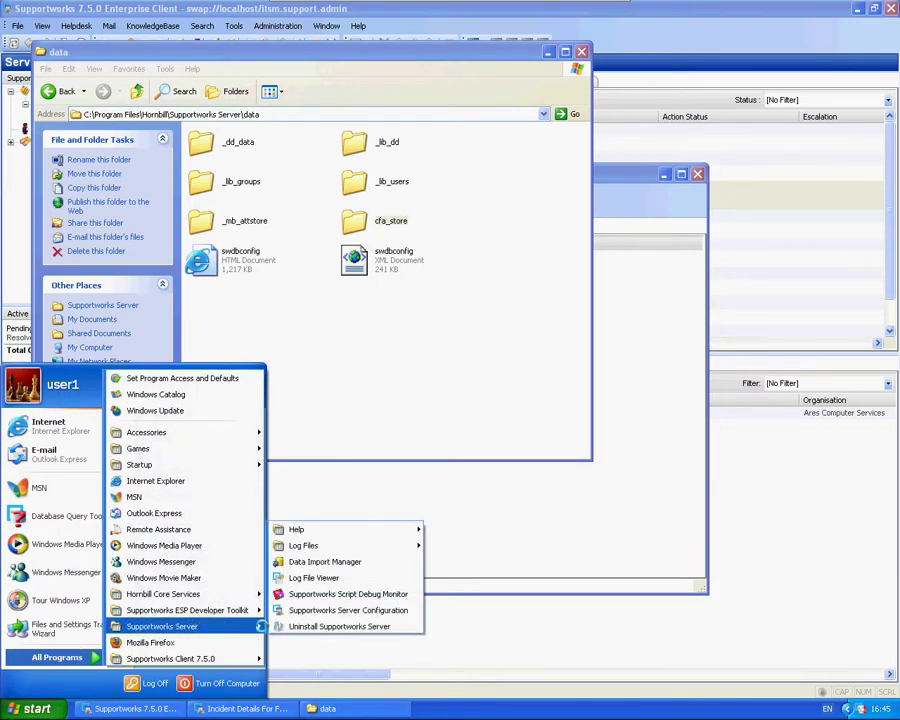
{"action": "left_click", "coordinate": [340, 608]}
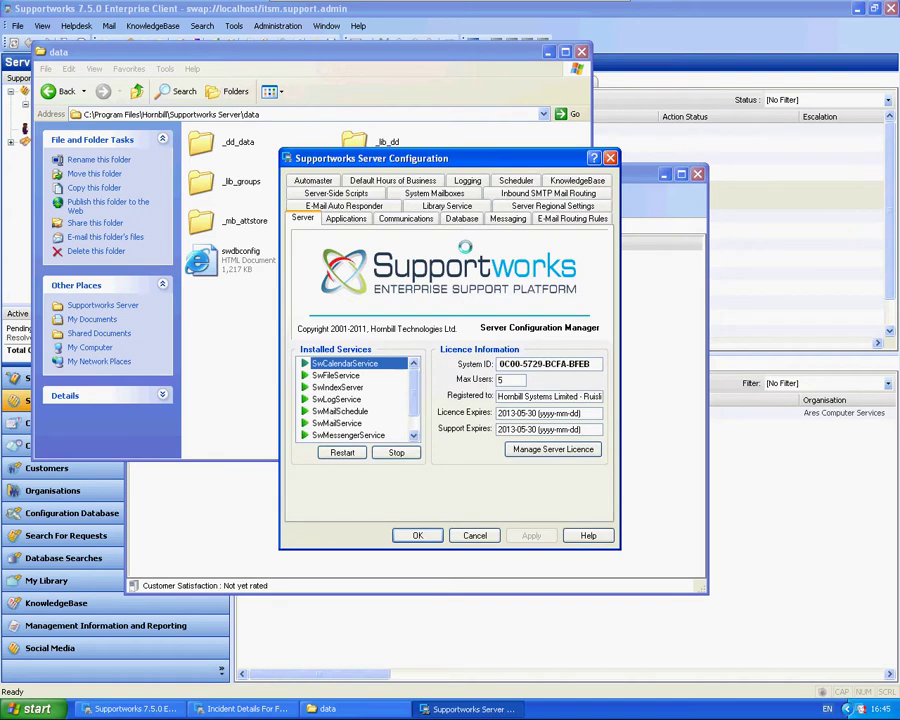
{"action": "left_click", "coordinate": [459, 220]}
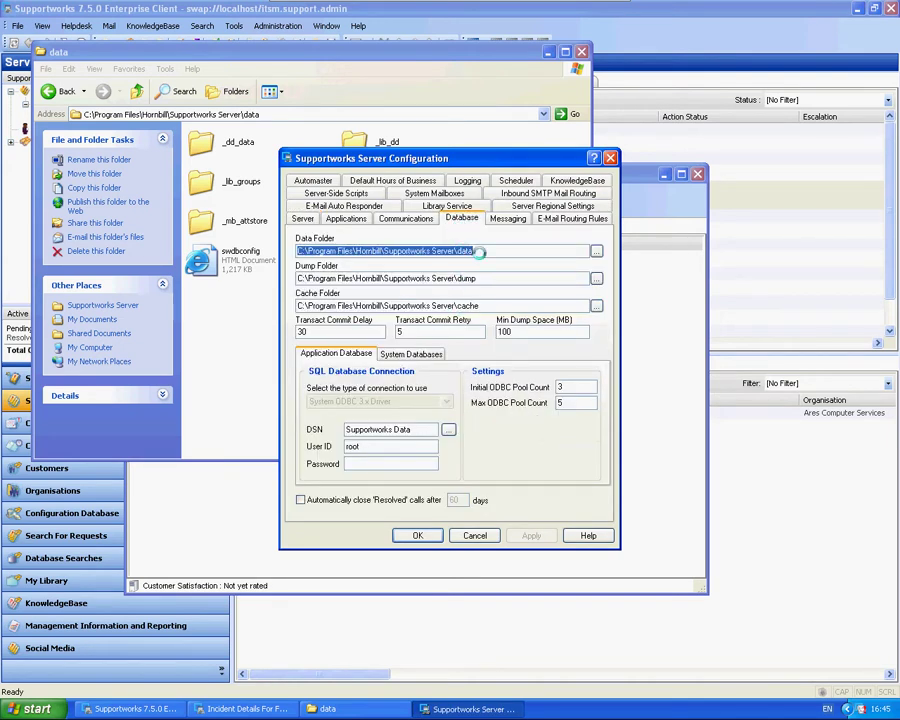
{"action": "left_click_drag", "start_coordinate": [472, 251], "coordinate": [293, 261]}
{"action": "left_click_drag", "start_coordinate": [463, 158], "coordinate": [352, 249]}
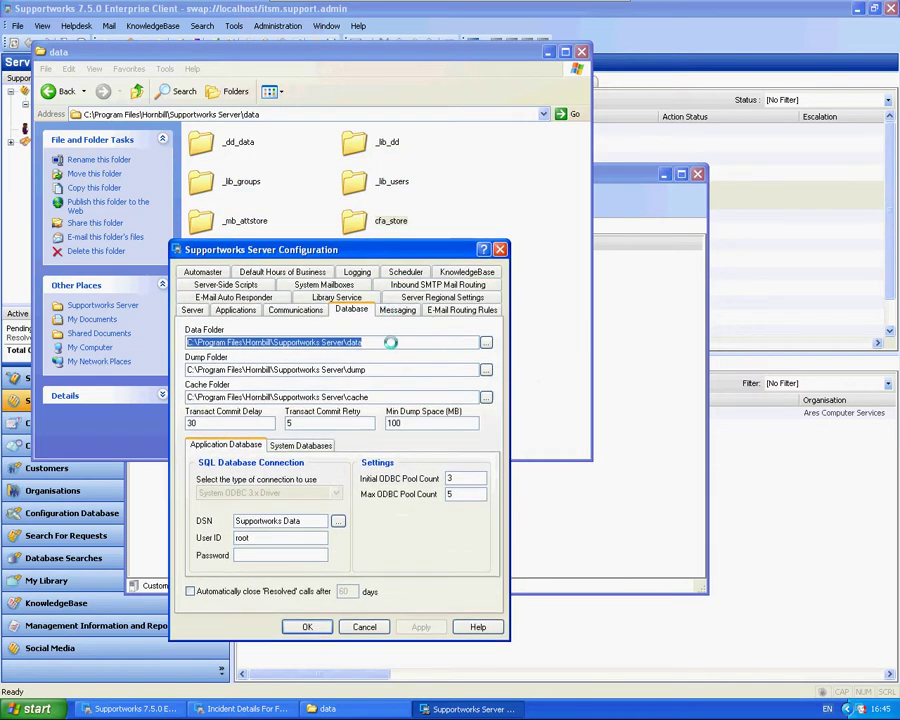
{"action": "left_click", "coordinate": [424, 340]}
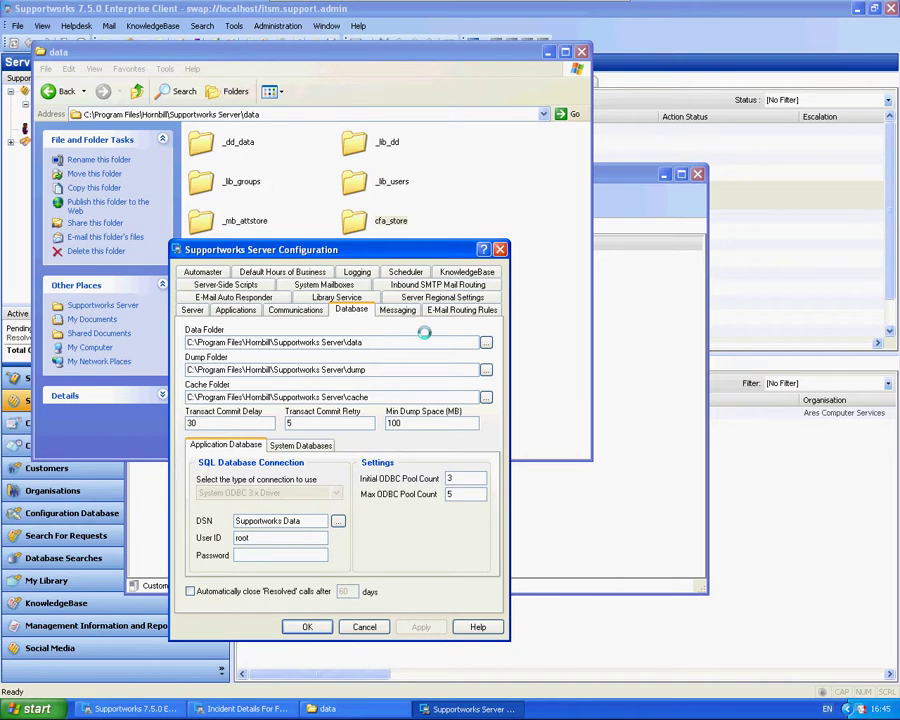
- Create a new folder named Migration at the root of C:\
{"action": "left_click", "coordinate": [135, 91]}
{"action": "left_click", "coordinate": [135, 91]}
{"action": "left_click", "coordinate": [135, 91]}
{"action": "left_click", "coordinate": [135, 91]}
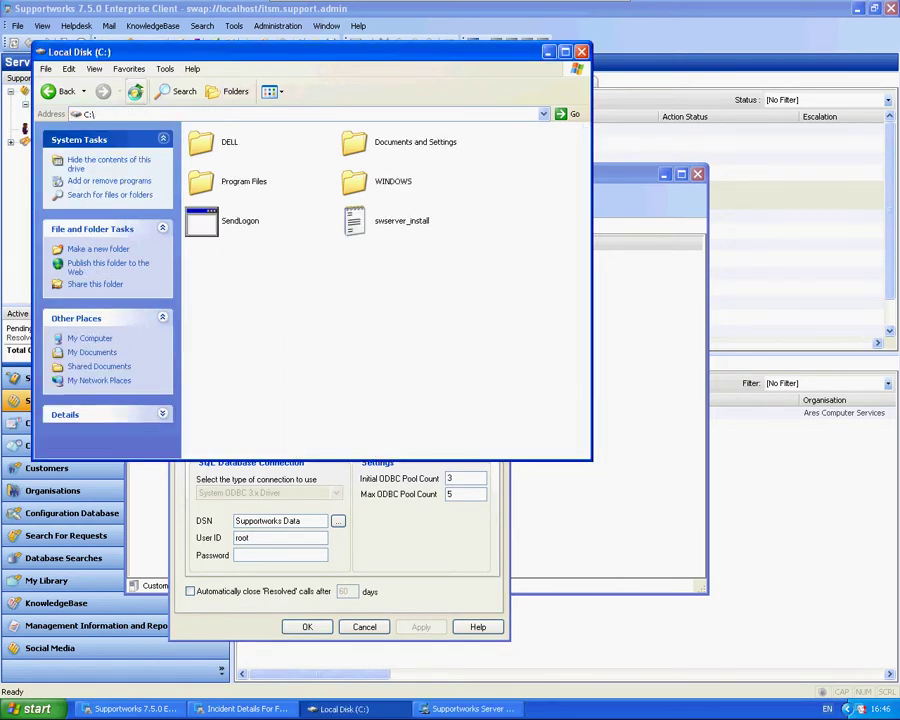
{"action": "right_click", "coordinate": [294, 296]}
{"action": "mouse_move", "coordinate": [402, 394]}
{"action": "left_click", "coordinate": [436, 393]}
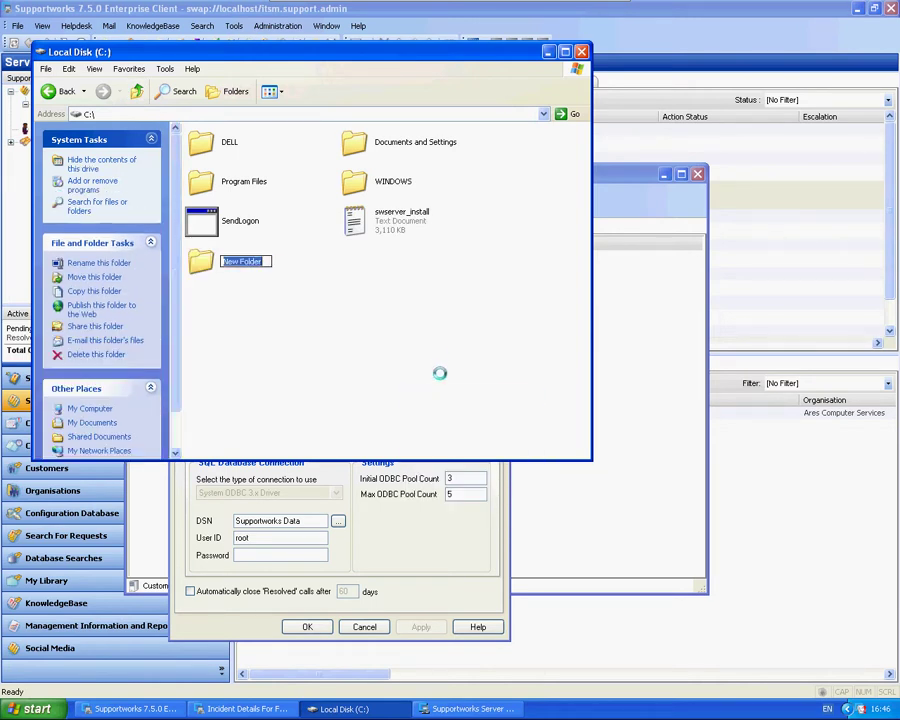
{"action": "type", "text": "Migration"}
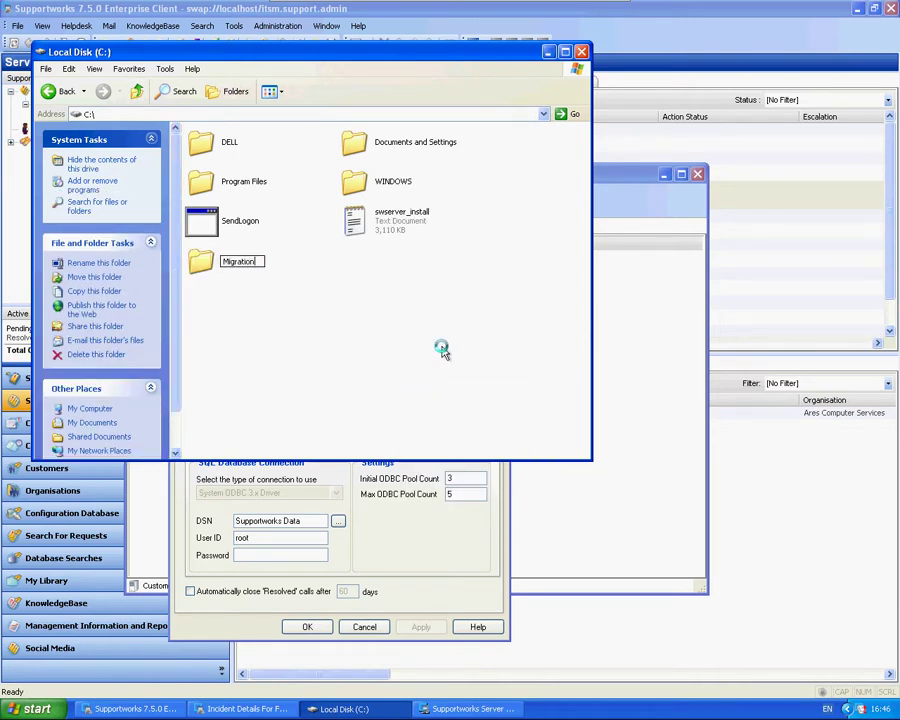
{"action": "key", "text": "Return"}
{"action": "left_click", "coordinate": [277, 288]}
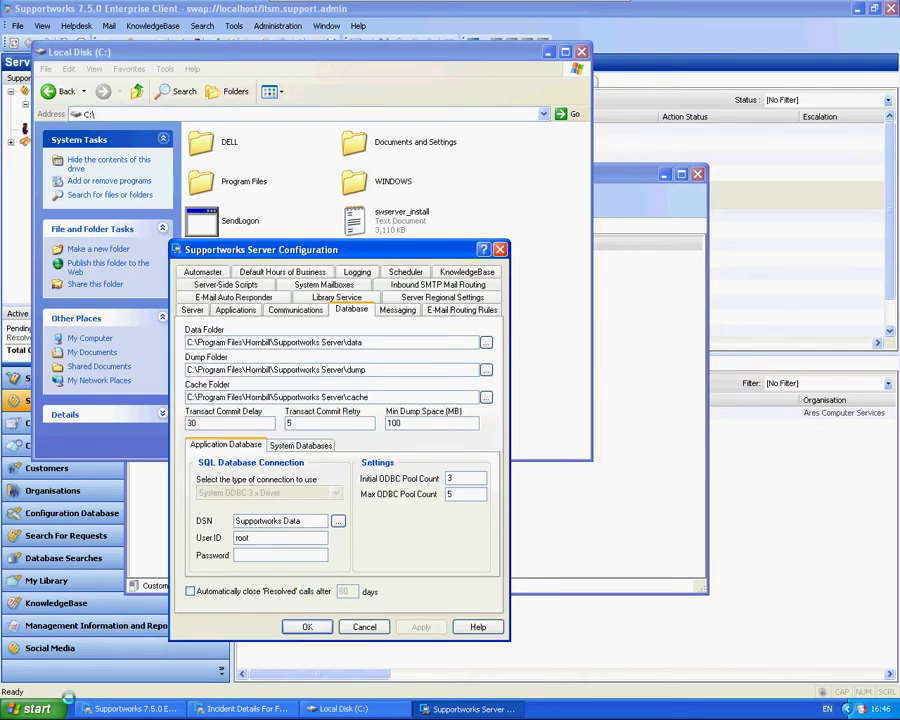
- Launch the Services console via Run with 'services'
{"action": "key", "text": "super"}
{"action": "left_click", "coordinate": [199, 637]}
{"action": "type", "text": "service"}
{"action": "key", "text": "Down"}
{"action": "key", "text": "Return"}
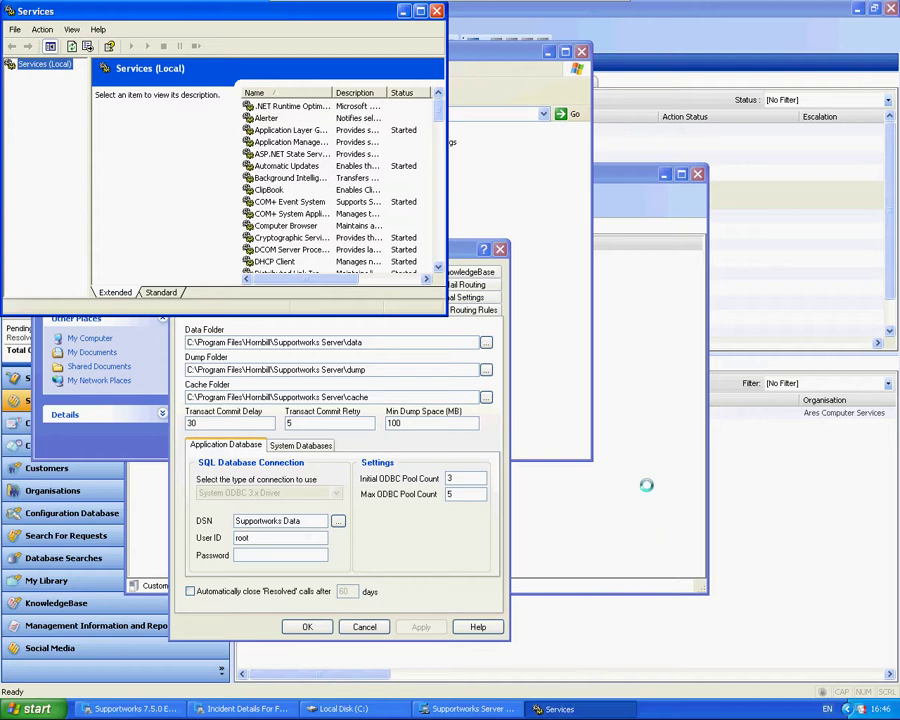
- Enlarge the Services window and stop SwSqlServer along with its dependent services
{"action": "left_click_drag", "start_coordinate": [437, 112], "coordinate": [437, 196]}
{"action": "left_click_drag", "start_coordinate": [443, 314], "coordinate": [638, 496]}
{"action": "right_click", "coordinate": [283, 239]}
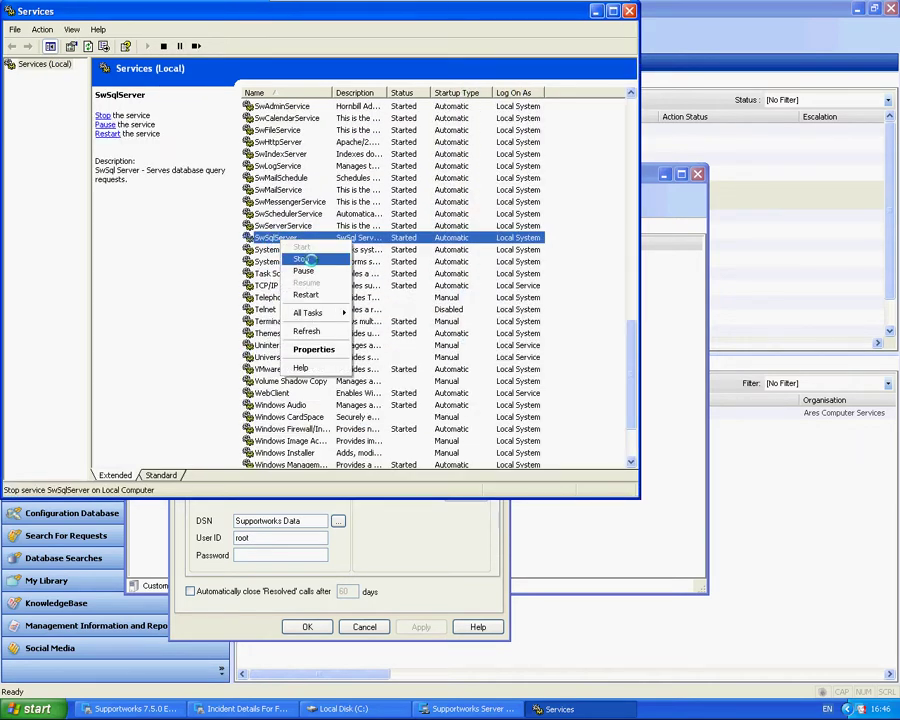
{"action": "left_click", "coordinate": [306, 259]}
{"action": "left_click", "coordinate": [181, 253]}
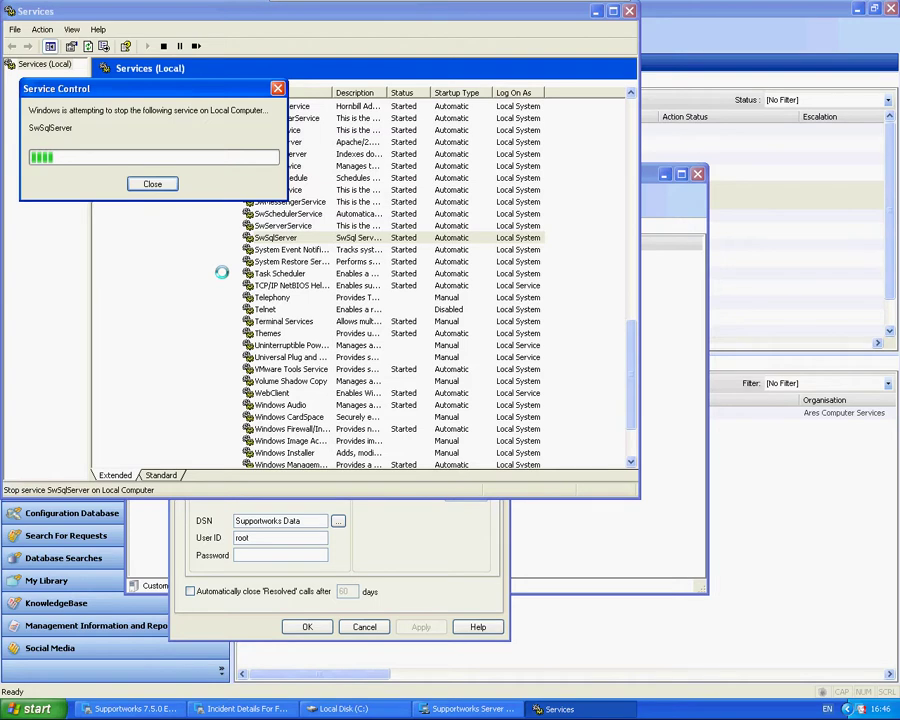
- Stop the SwLogService, SwHttpServer and SwAdminService services
{"action": "right_click", "coordinate": [305, 168]}
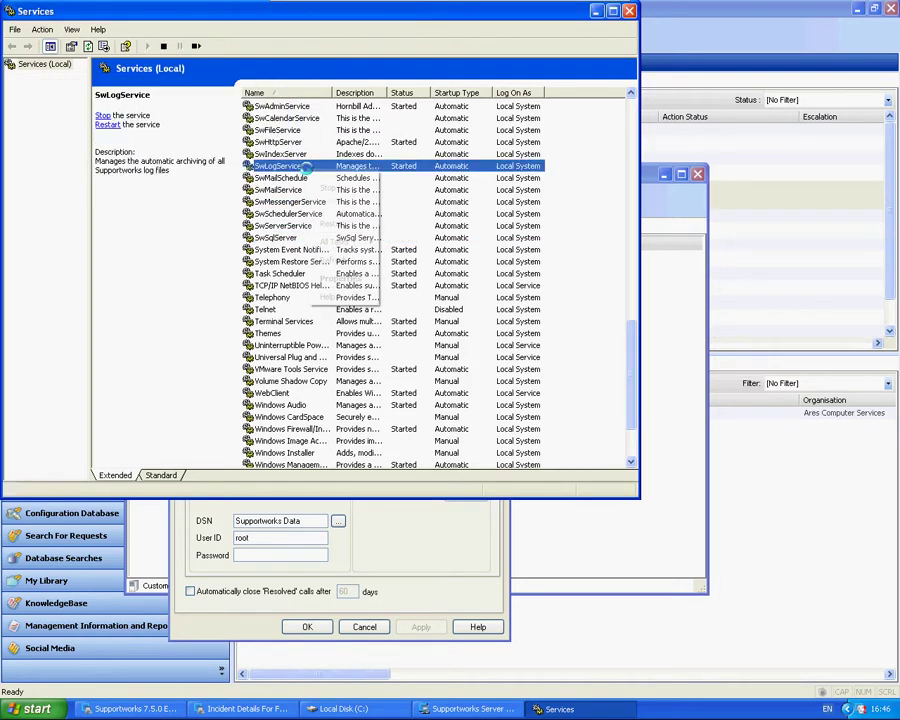
{"action": "left_click", "coordinate": [302, 187]}
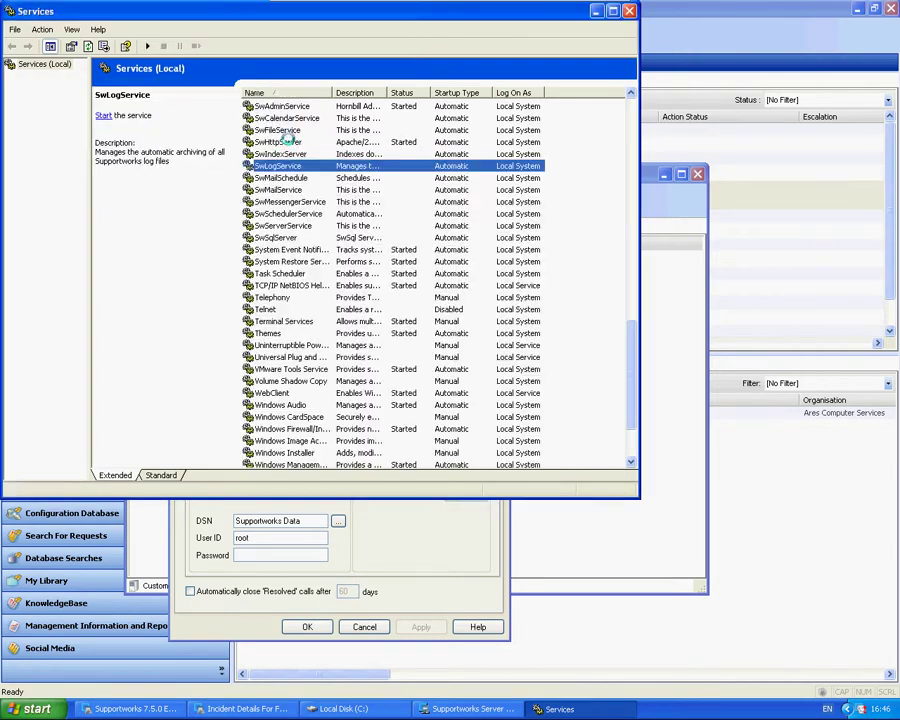
{"action": "right_click", "coordinate": [292, 142]}
{"action": "left_click", "coordinate": [311, 158]}
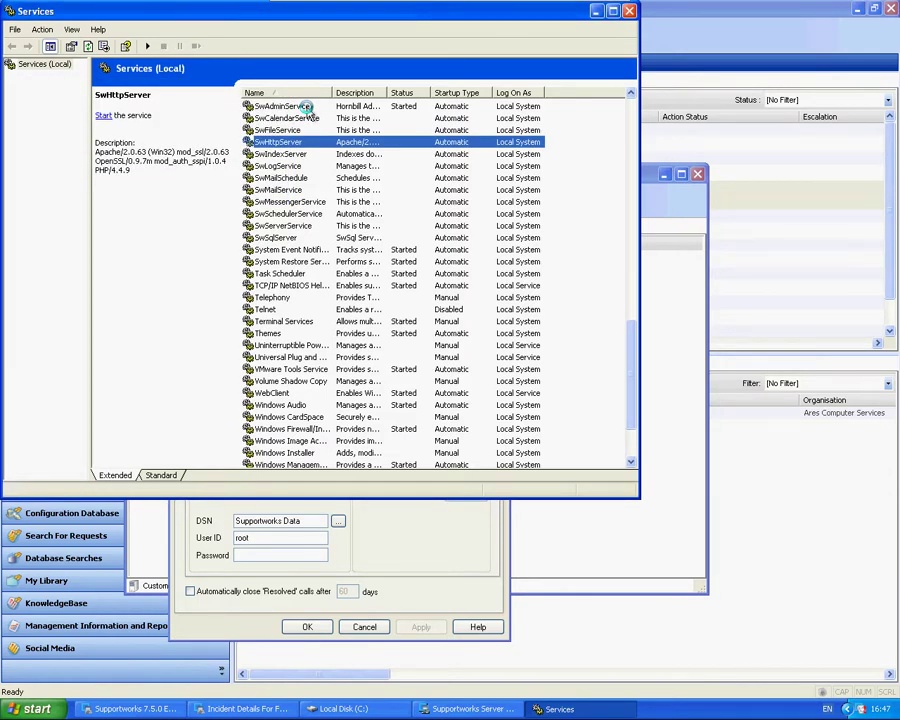
{"action": "left_click", "coordinate": [290, 106]}
{"action": "right_click", "coordinate": [256, 108]}
{"action": "left_click", "coordinate": [275, 128]}
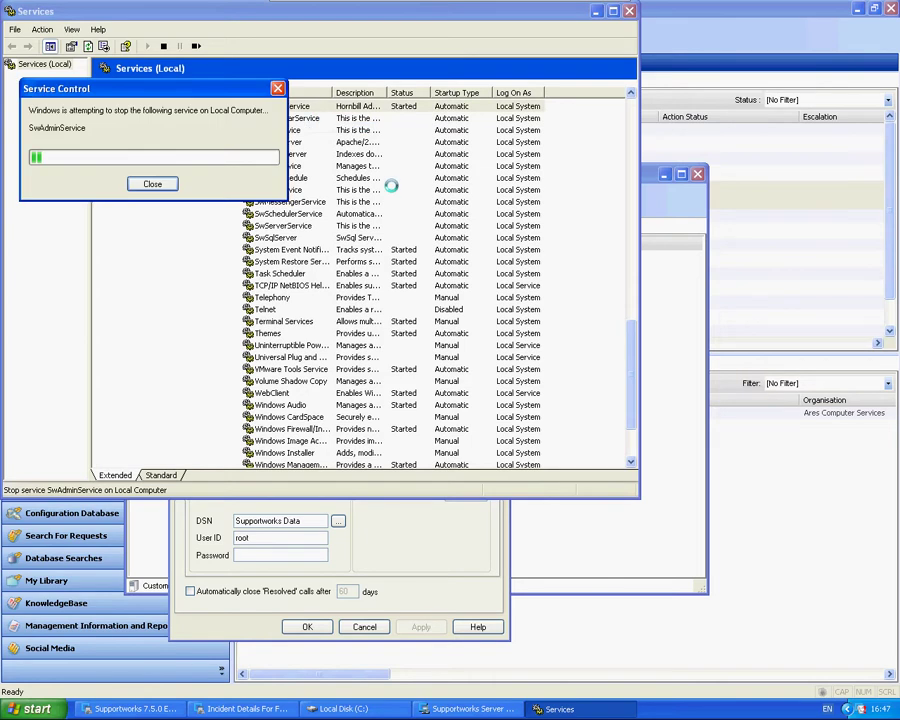
{"action": "left_click", "coordinate": [420, 560]}
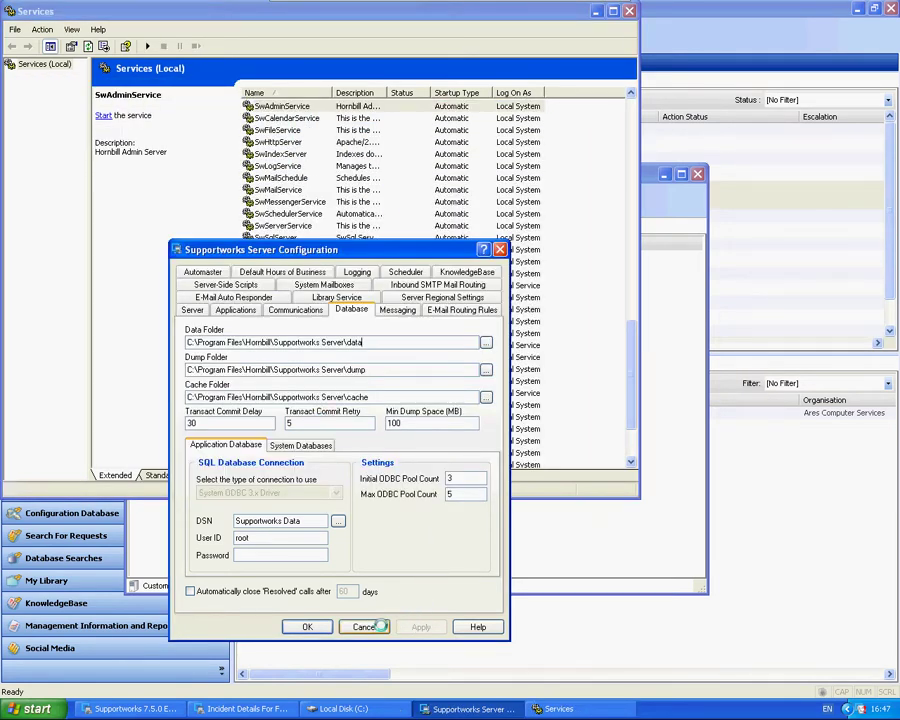
- Cancel Server Configuration and copy all eight items in the Supportworks Server data folder
{"action": "left_click", "coordinate": [370, 626]}
{"action": "left_click", "coordinate": [354, 550]}
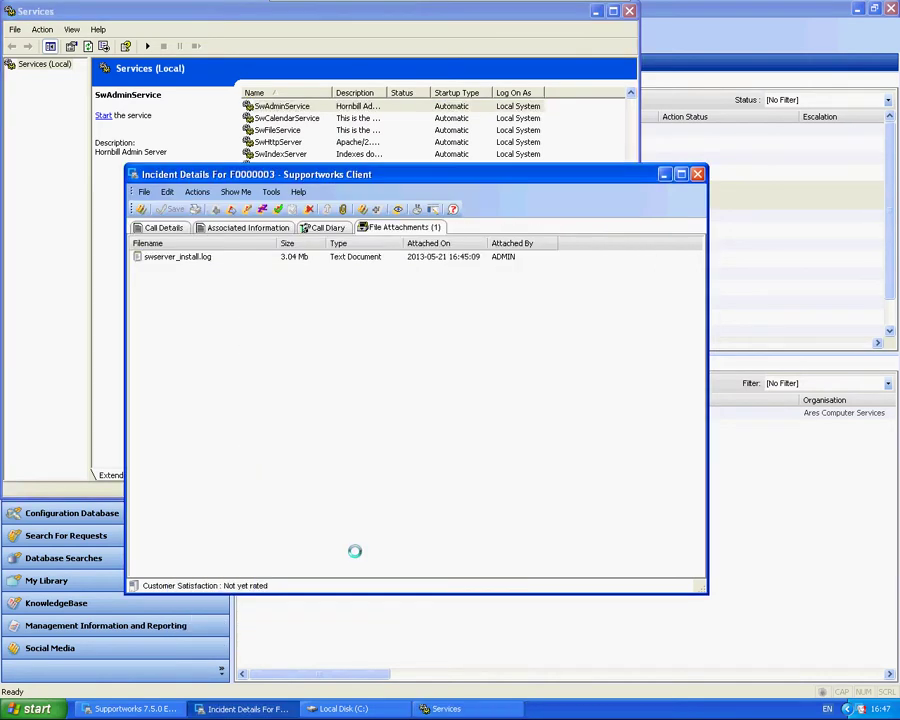
{"action": "left_click", "coordinate": [37, 708]}
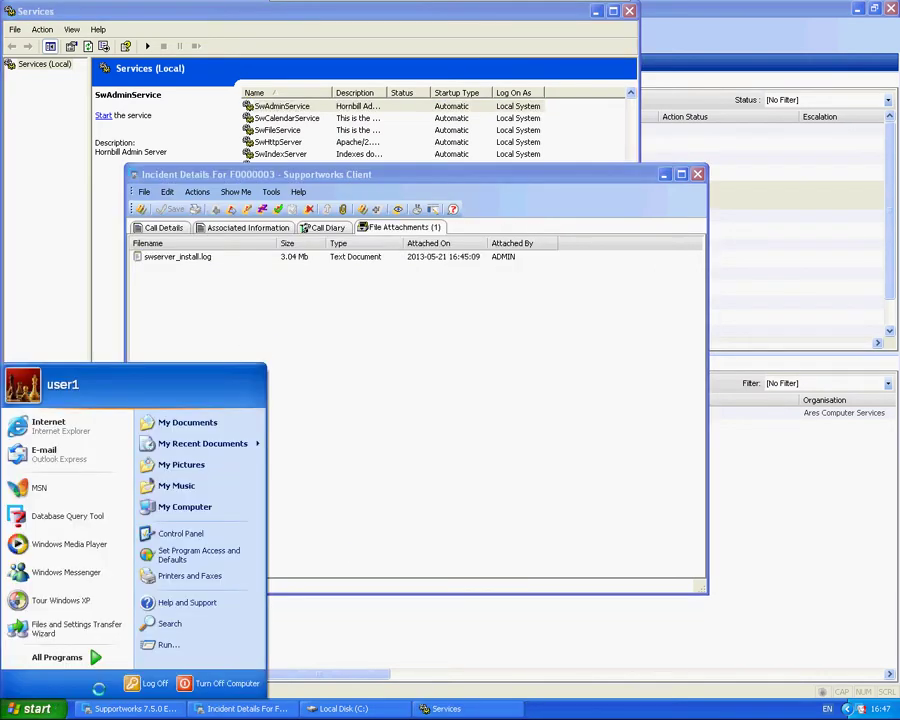
{"action": "left_click", "coordinate": [345, 708]}
{"action": "double_click", "coordinate": [218, 180]}
{"action": "left_click", "coordinate": [218, 182]}
{"action": "double_click", "coordinate": [218, 182]}
{"action": "double_click", "coordinate": [354, 181]}
{"action": "double_click", "coordinate": [210, 220]}
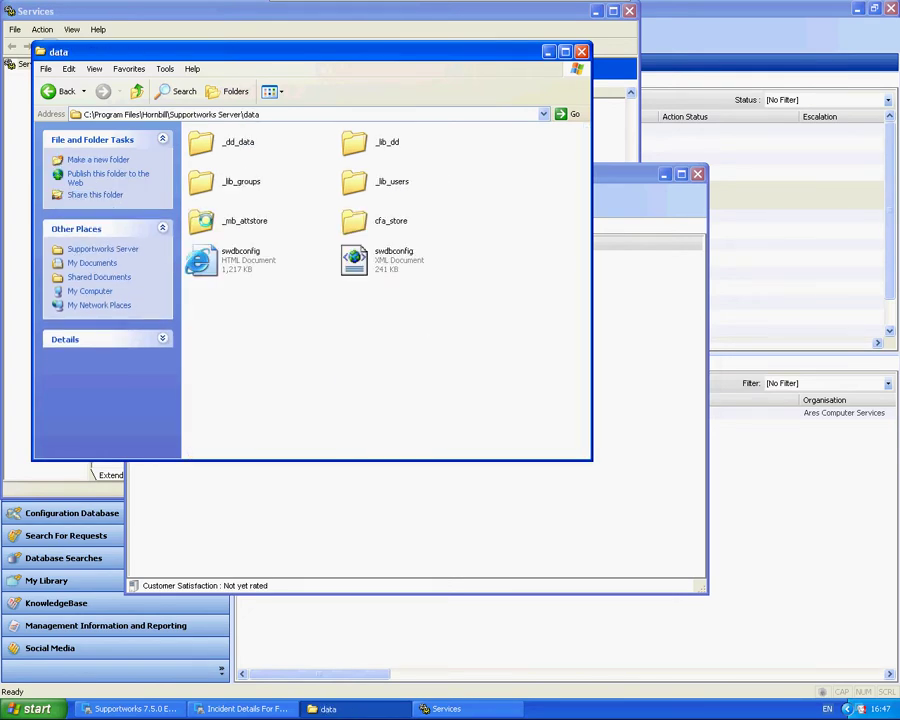
{"action": "left_click_drag", "start_coordinate": [467, 330], "coordinate": [195, 138]}
{"action": "right_click", "coordinate": [196, 139]}
{"action": "left_click", "coordinate": [232, 221]}
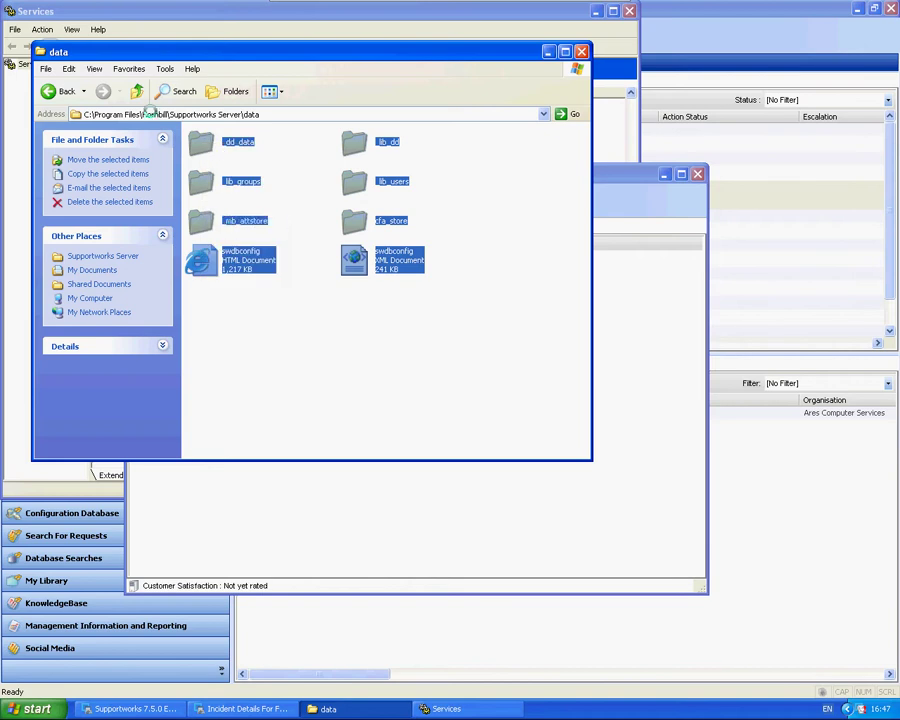
- Paste the copied data folder contents into C:\Migration
{"action": "triple_click", "coordinate": [137, 91]}
{"action": "left_click", "coordinate": [137, 91]}
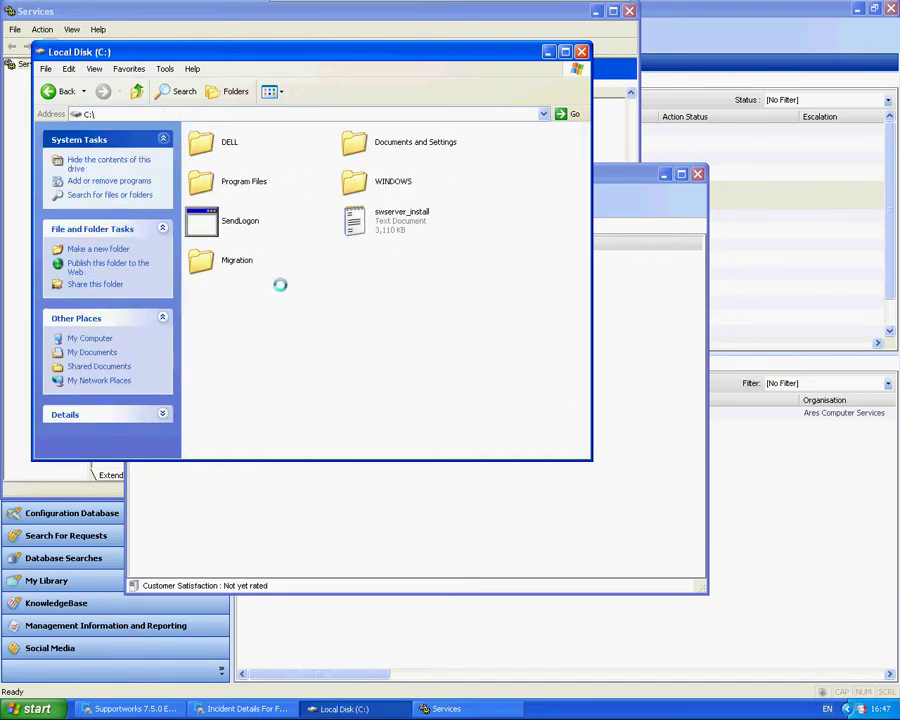
{"action": "double_click", "coordinate": [228, 259]}
{"action": "right_click", "coordinate": [347, 213]}
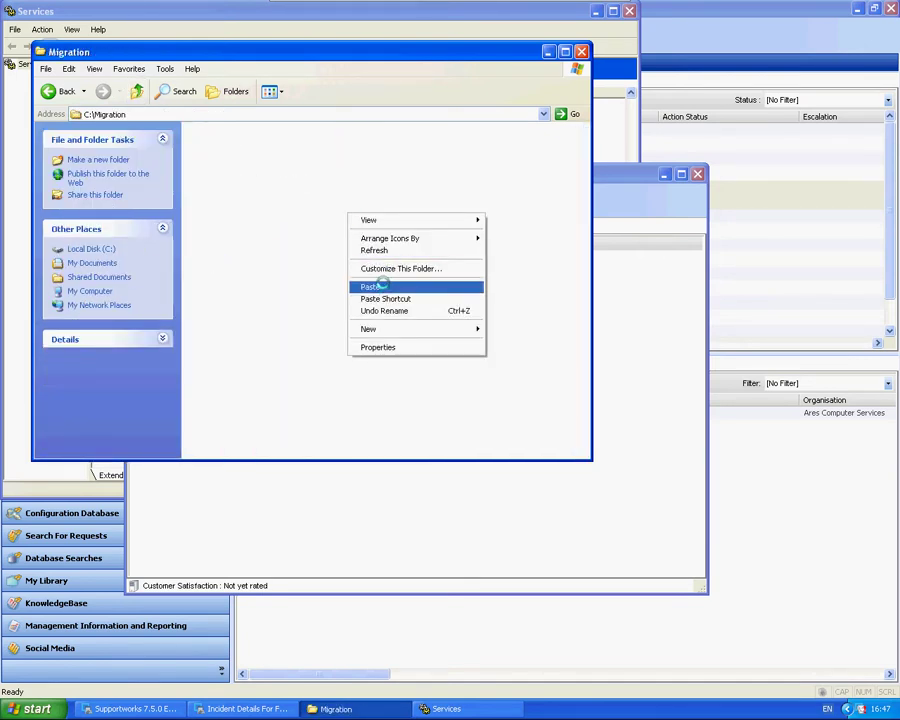
{"action": "left_click", "coordinate": [381, 286]}
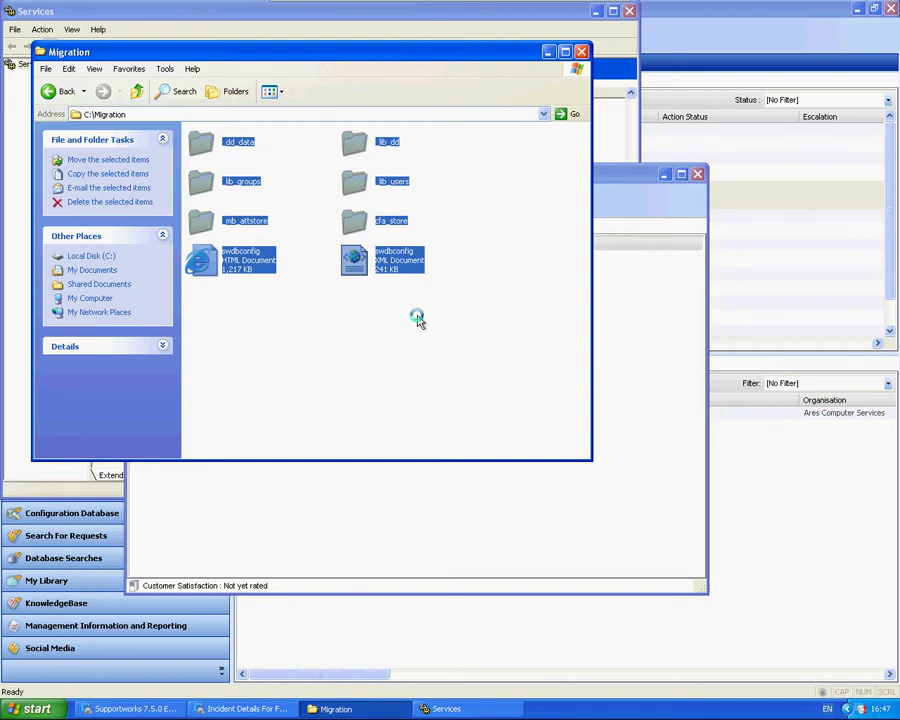
{"action": "left_click", "coordinate": [417, 318]}
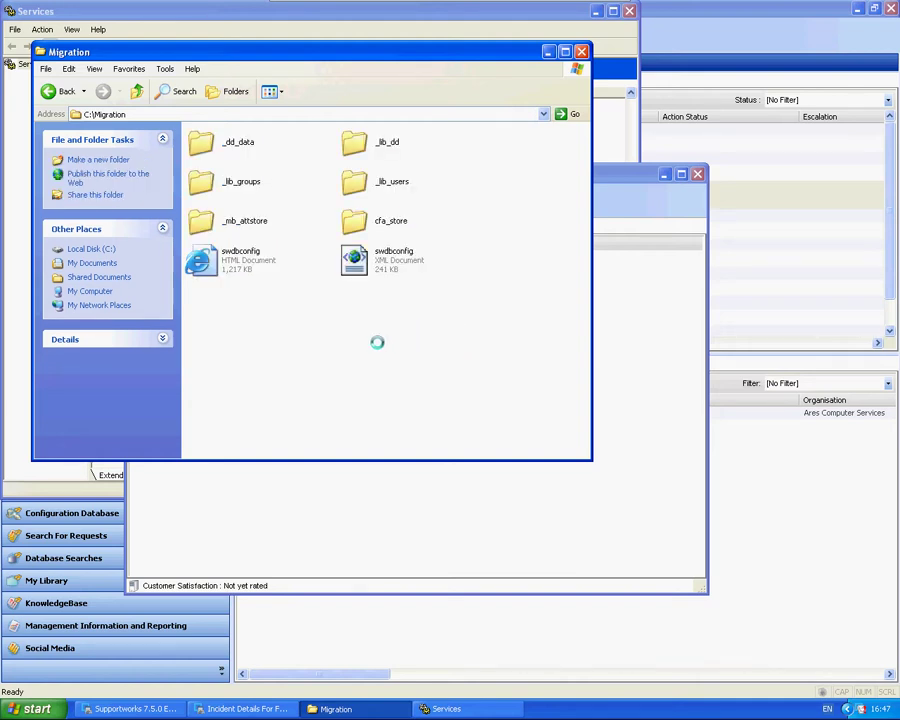
- Start the SwSqlServer service again in the Services console
{"action": "left_click", "coordinate": [377, 10]}
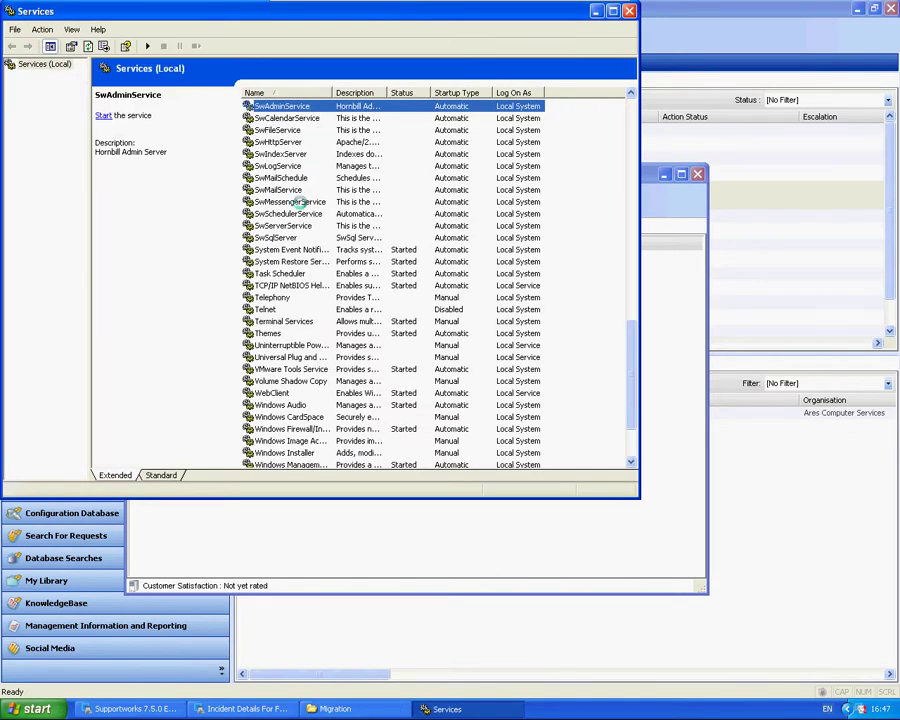
{"action": "left_click", "coordinate": [284, 237]}
{"action": "right_click", "coordinate": [286, 239]}
{"action": "left_click", "coordinate": [300, 245]}
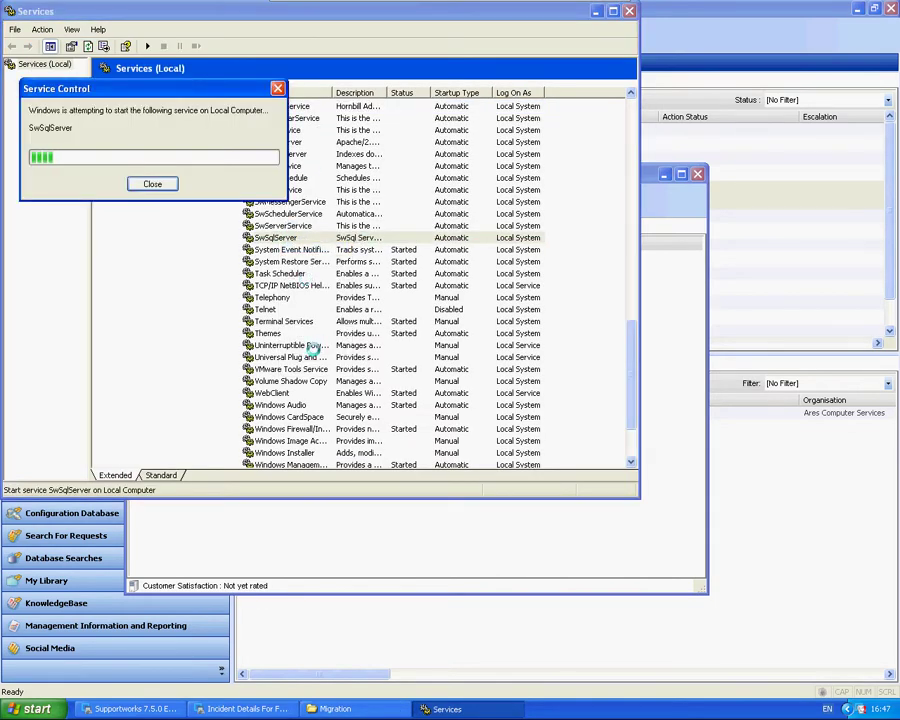
- In Server Configuration's Database tab, set the Data Folder to C:\Migration and apply
{"action": "left_click", "coordinate": [37, 708]}
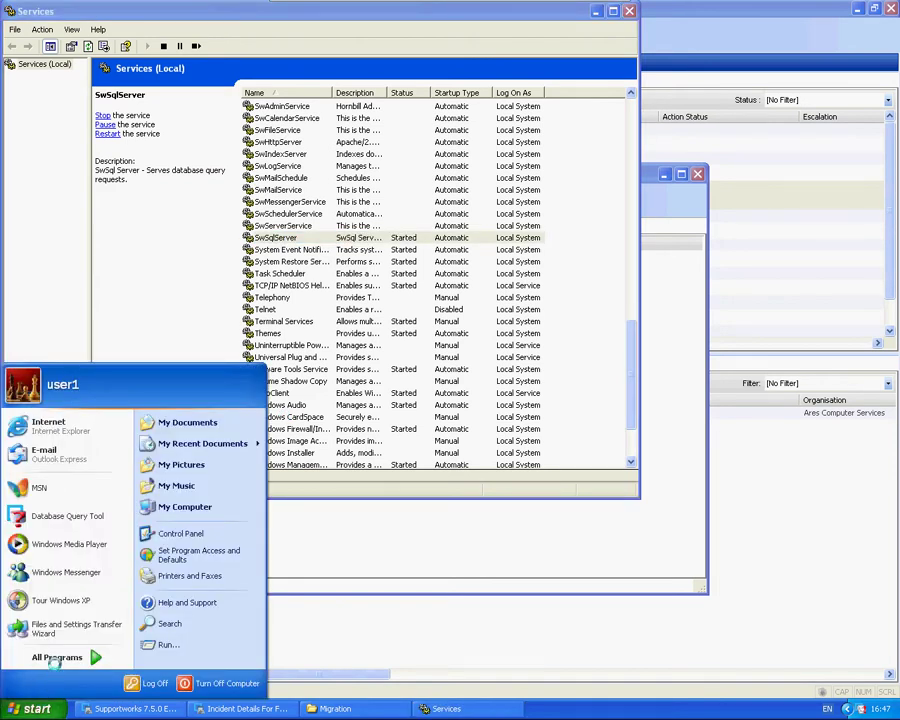
{"action": "mouse_move", "coordinate": [55, 657]}
{"action": "mouse_move", "coordinate": [168, 624]}
{"action": "left_click", "coordinate": [336, 611]}
{"action": "left_click", "coordinate": [461, 219]}
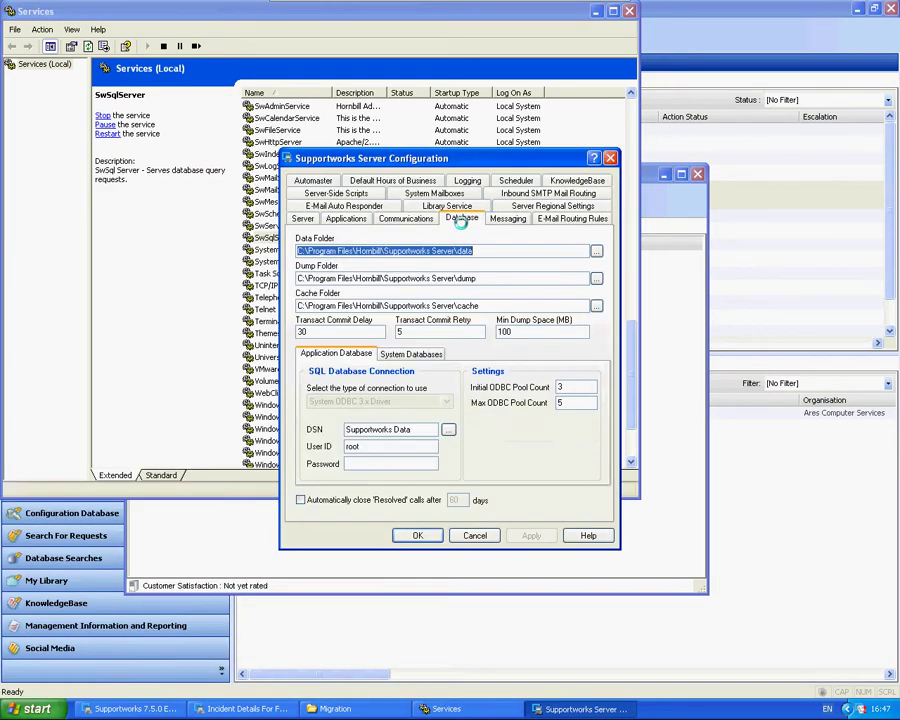
{"action": "left_click_drag", "start_coordinate": [526, 250], "coordinate": [310, 266]}
{"action": "key", "text": "BackSpace"}
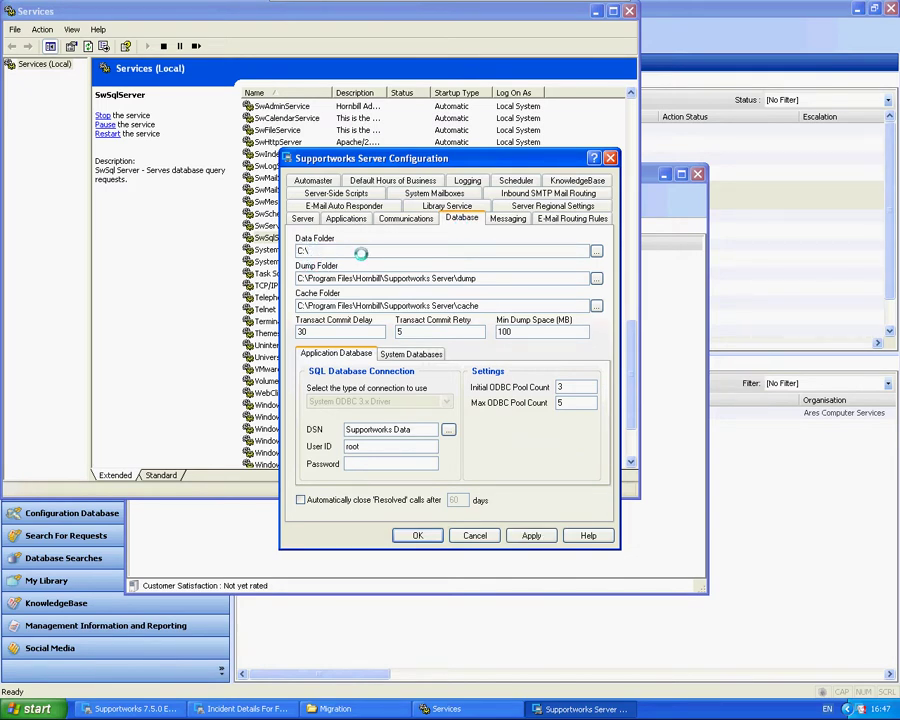
{"action": "left_click", "coordinate": [596, 250]}
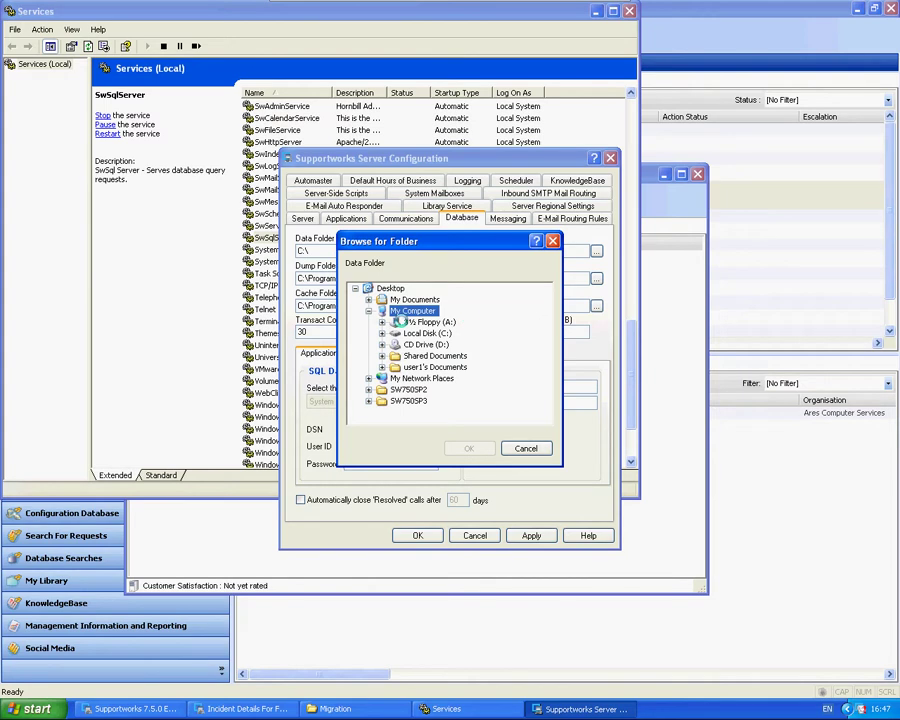
{"action": "left_click", "coordinate": [381, 333]}
{"action": "left_click", "coordinate": [432, 367]}
{"action": "left_click", "coordinate": [468, 448]}
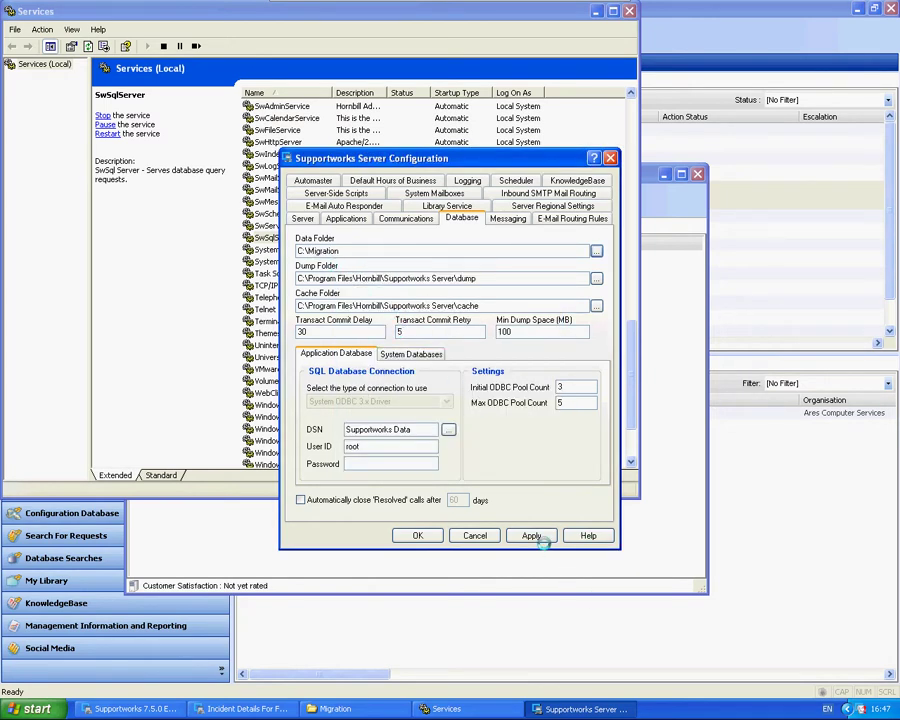
{"action": "left_click", "coordinate": [530, 535]}
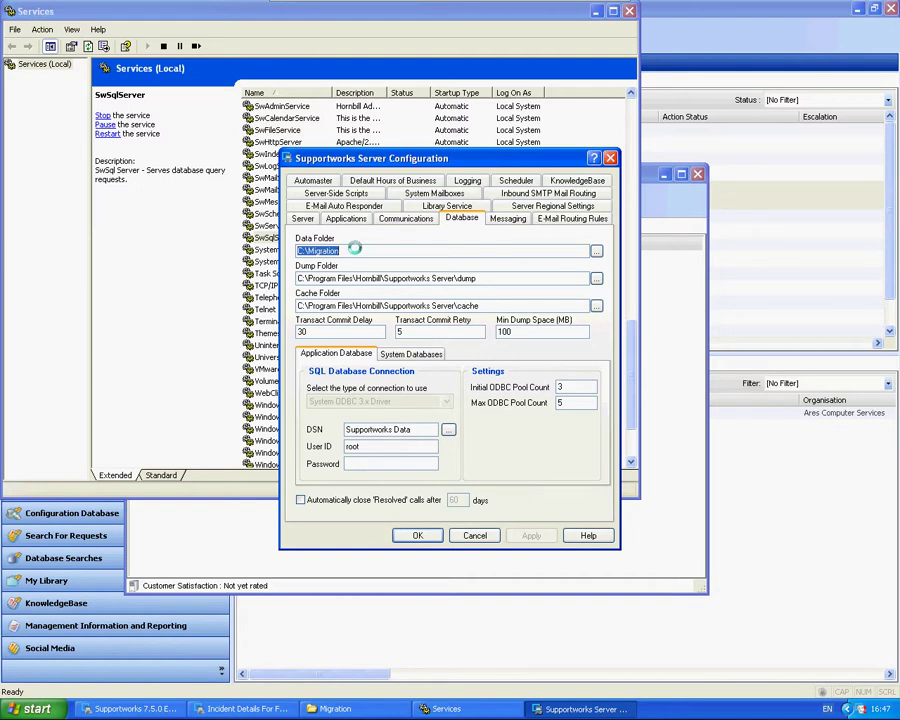
- Stop the SwSqlServer service in the Services console
{"action": "left_click", "coordinate": [138, 241]}
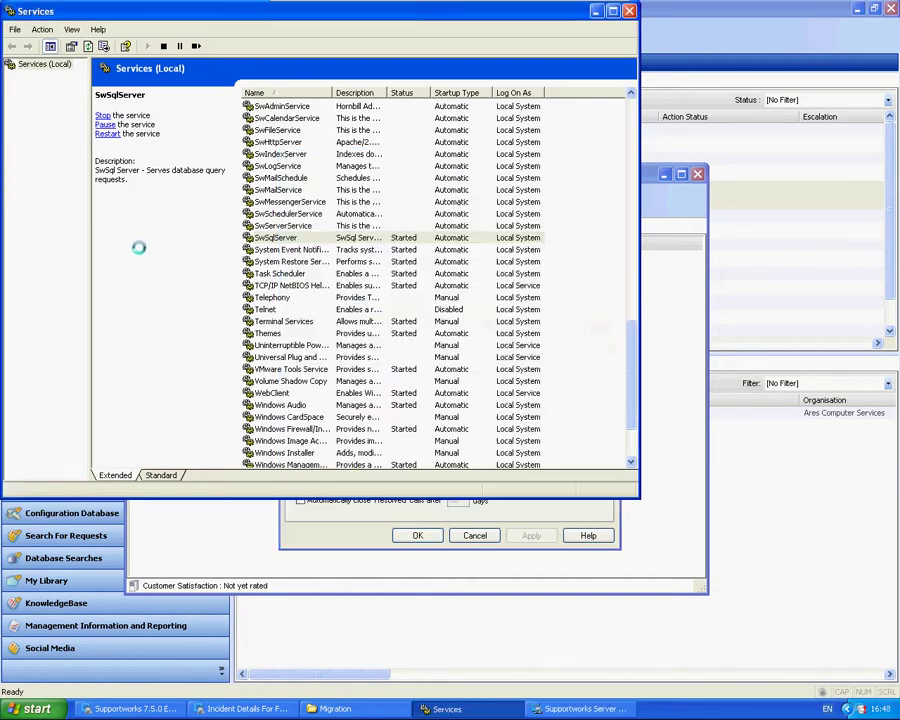
{"action": "right_click", "coordinate": [286, 238]}
{"action": "left_click", "coordinate": [297, 258]}
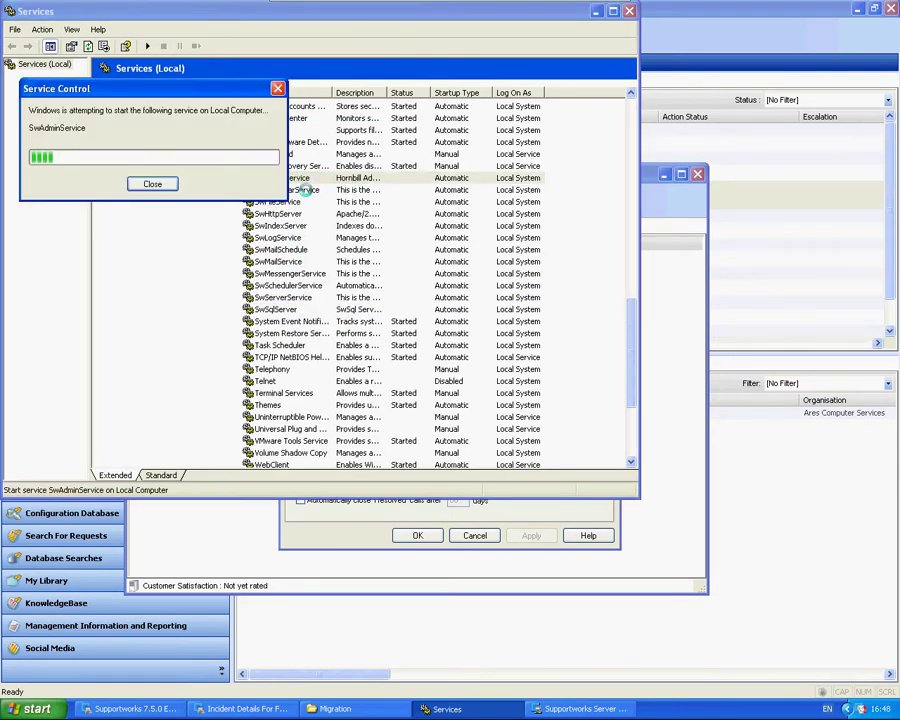
- Start SwCalendarService, SwFileService, SwHttpServer, SwIndexServer and SwLogService
{"action": "right_click", "coordinate": [264, 190]}
{"action": "left_click", "coordinate": [294, 197]}
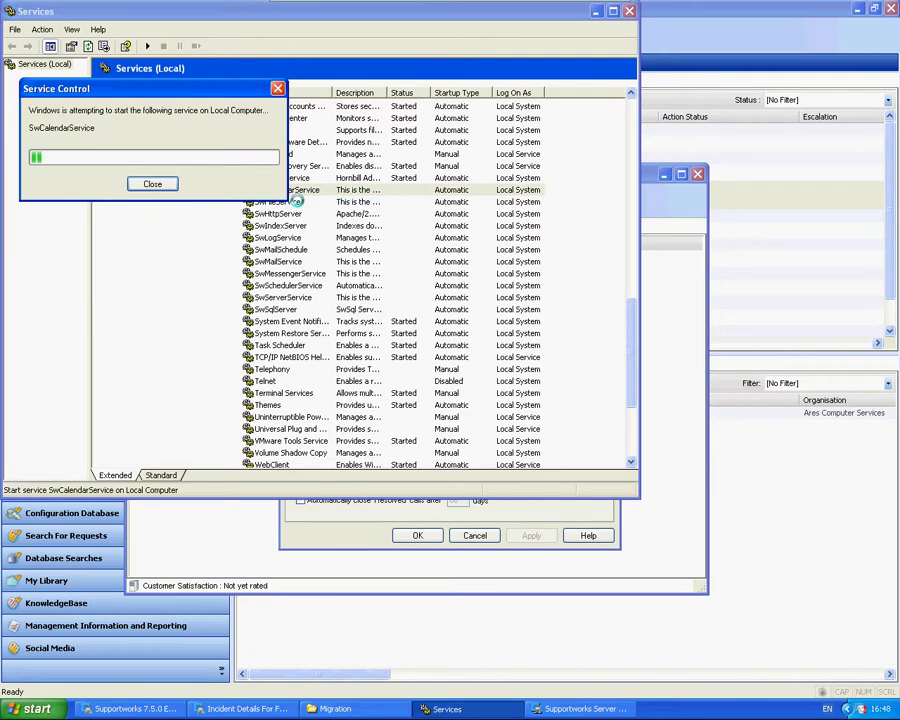
{"action": "right_click", "coordinate": [298, 201]}
{"action": "left_click", "coordinate": [297, 213]}
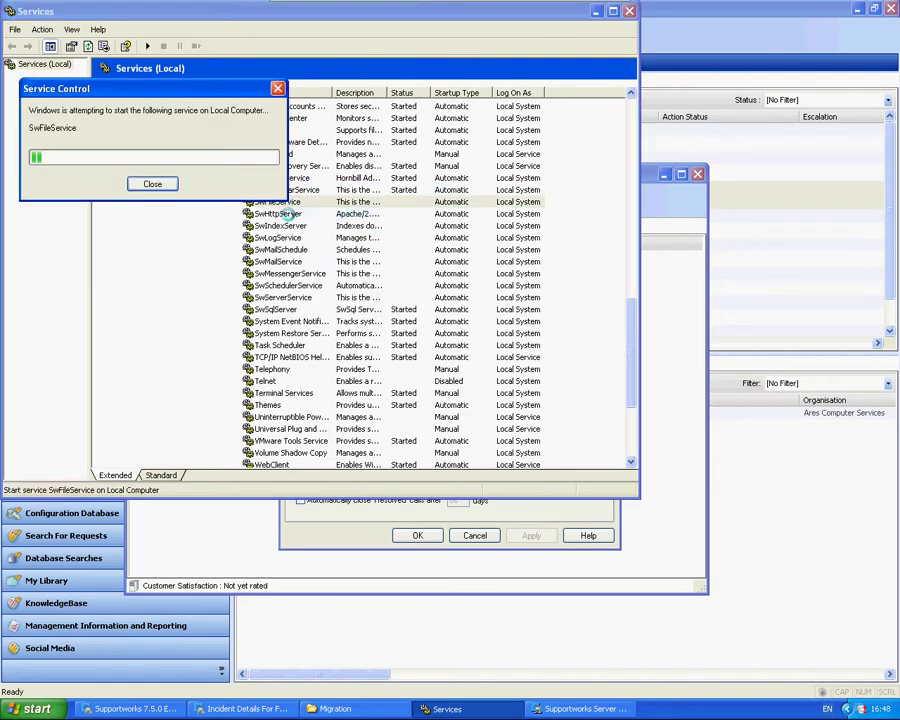
{"action": "right_click", "coordinate": [297, 213]}
{"action": "left_click", "coordinate": [307, 221]}
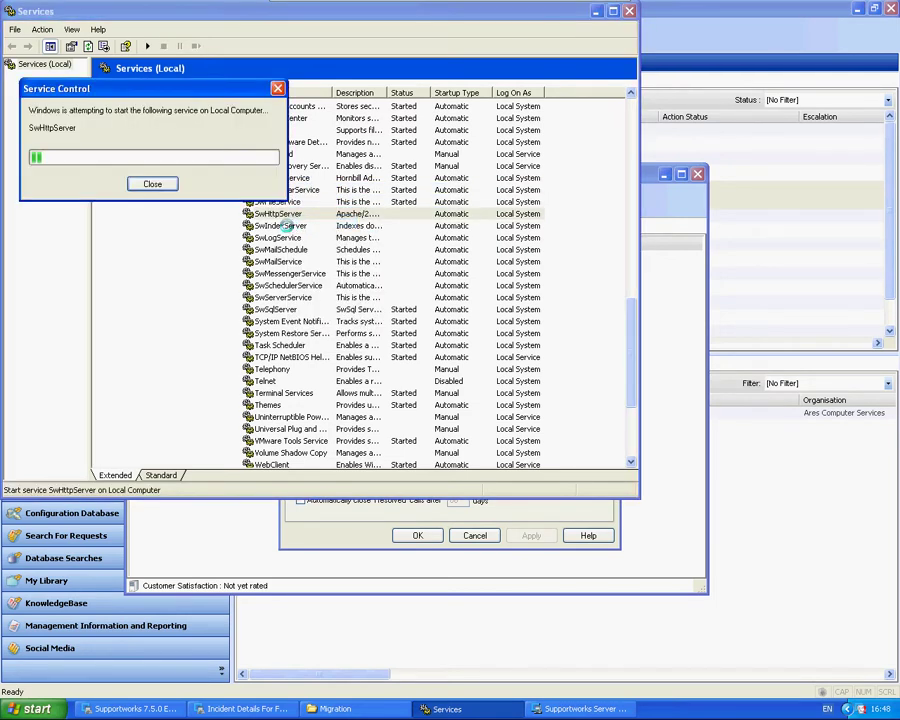
{"action": "right_click", "coordinate": [293, 226]}
{"action": "left_click", "coordinate": [300, 233]}
{"action": "right_click", "coordinate": [289, 239]}
{"action": "left_click", "coordinate": [291, 246]}
- Start SwMailSchedule, SwMessengerService and SwSchedulerService
{"action": "right_click", "coordinate": [281, 251]}
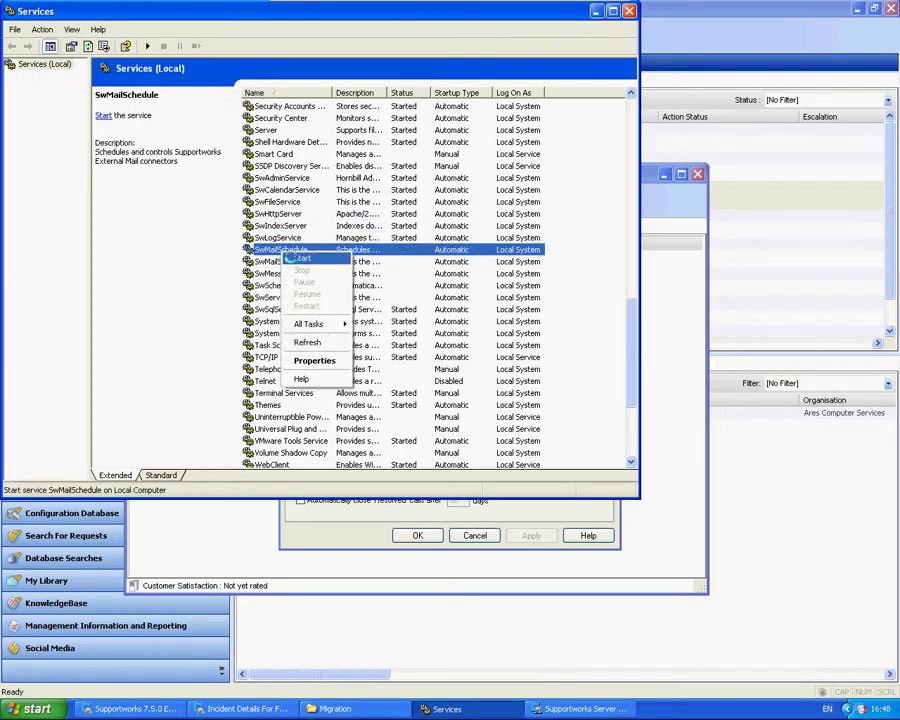
{"action": "left_click", "coordinate": [293, 258]}
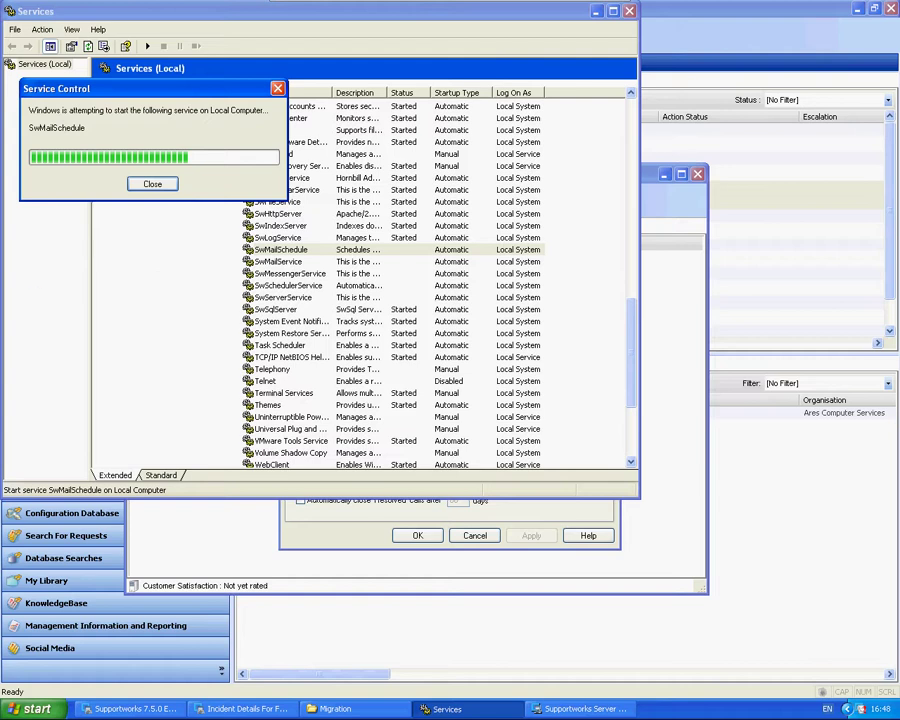
{"action": "left_click", "coordinate": [300, 274]}
{"action": "right_click", "coordinate": [290, 276]}
{"action": "left_click", "coordinate": [310, 284]}
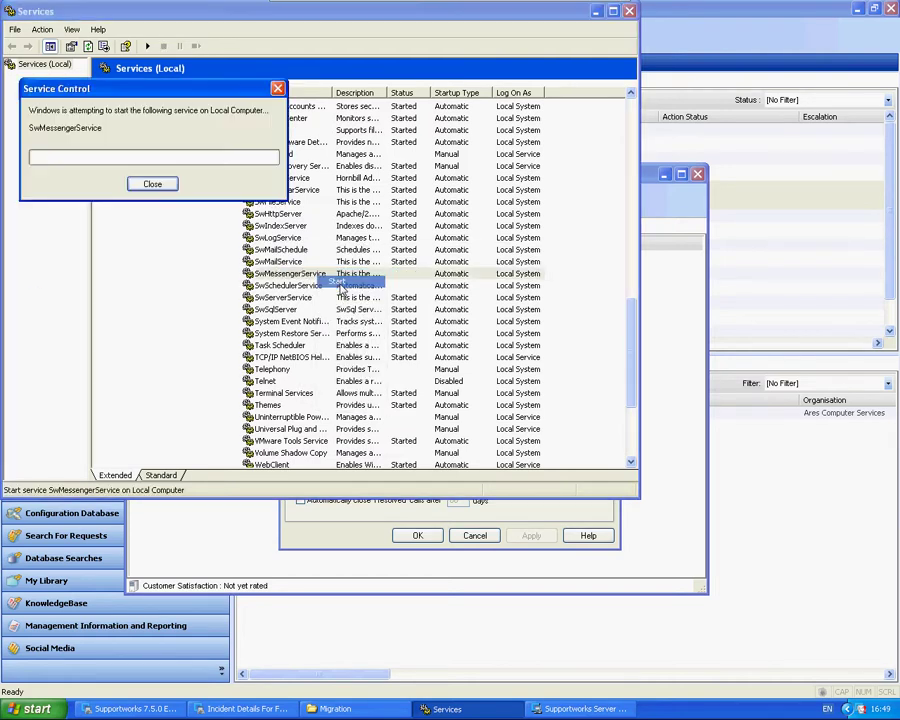
{"action": "left_click", "coordinate": [288, 286]}
{"action": "right_click", "coordinate": [288, 286]}
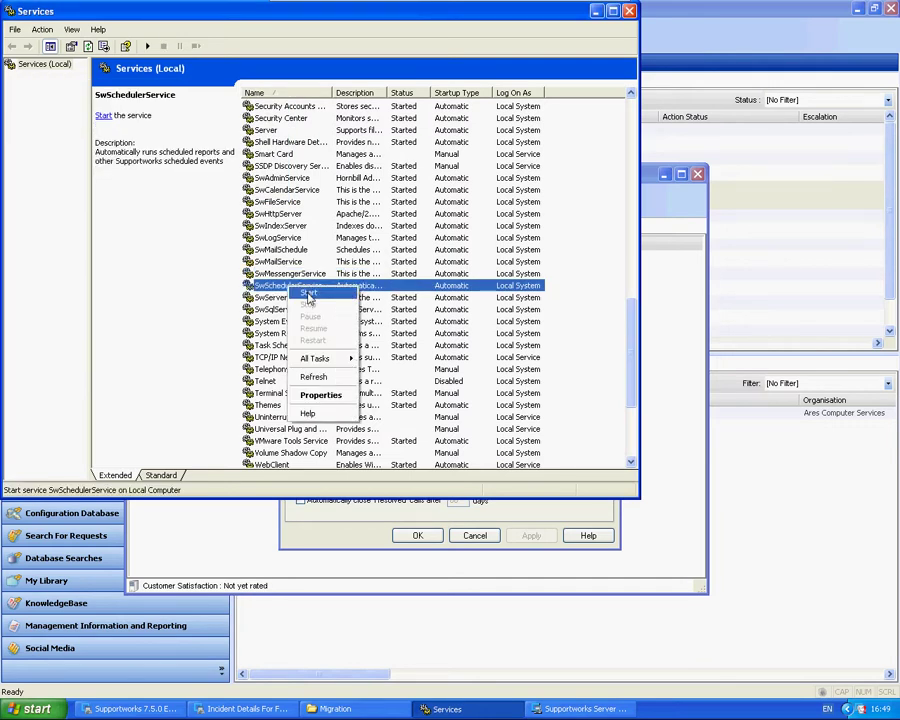
{"action": "left_click", "coordinate": [305, 295]}
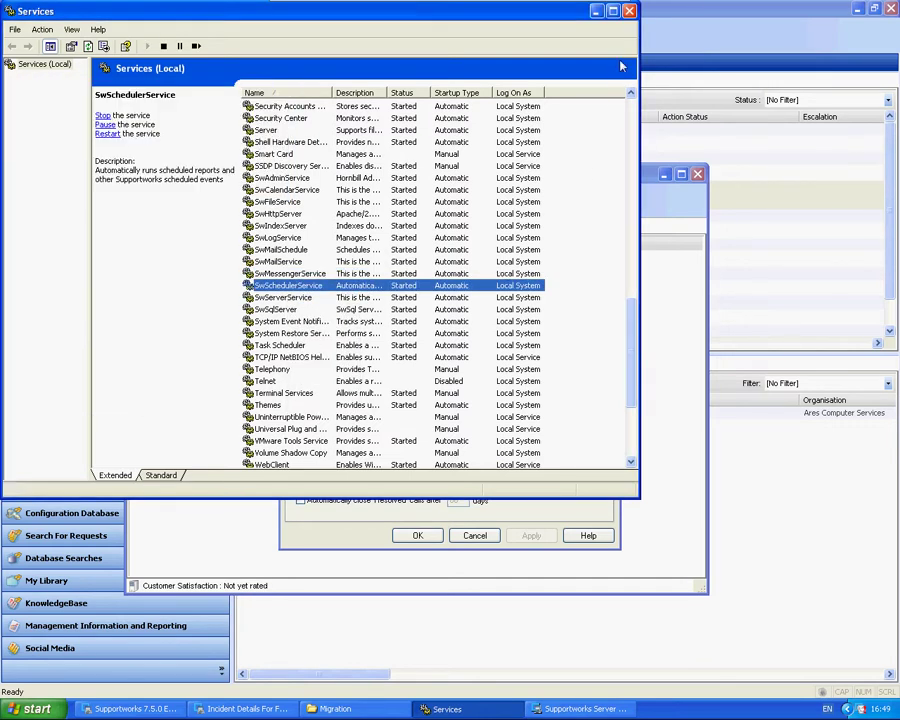
- Close the Services console, the Migration folder window and the F0000003 incident details
{"action": "left_click", "coordinate": [629, 11]}
{"action": "left_click", "coordinate": [610, 158]}
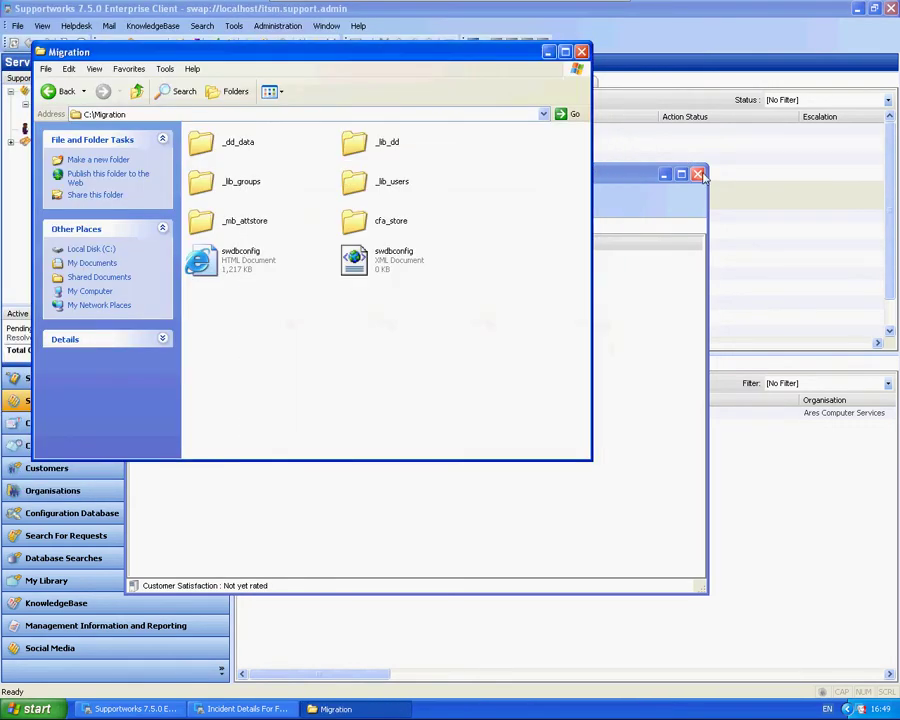
{"action": "left_click", "coordinate": [581, 51]}
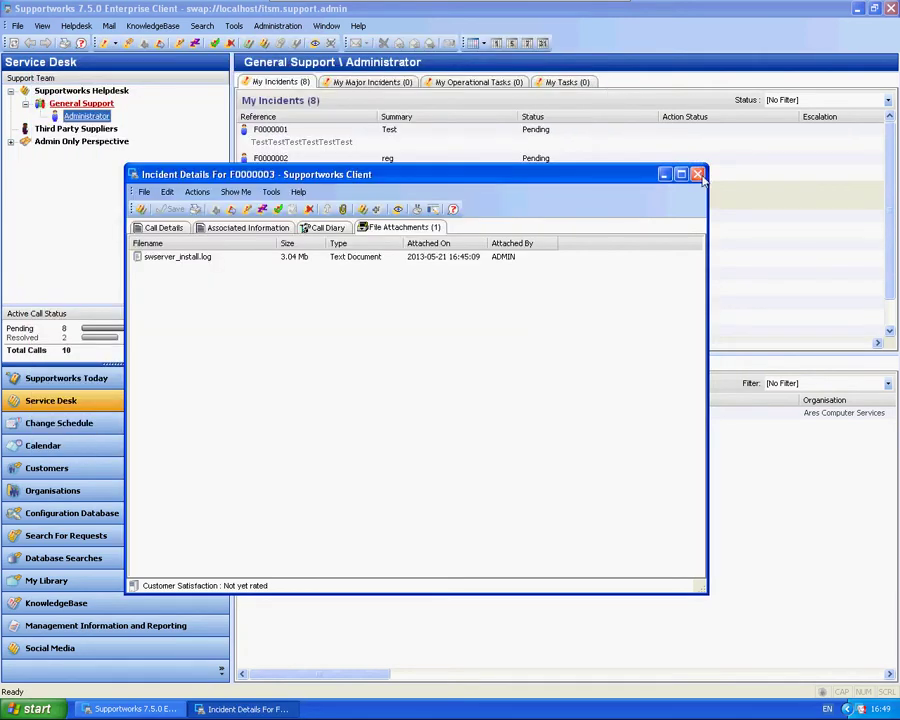
{"action": "left_click", "coordinate": [697, 174]}
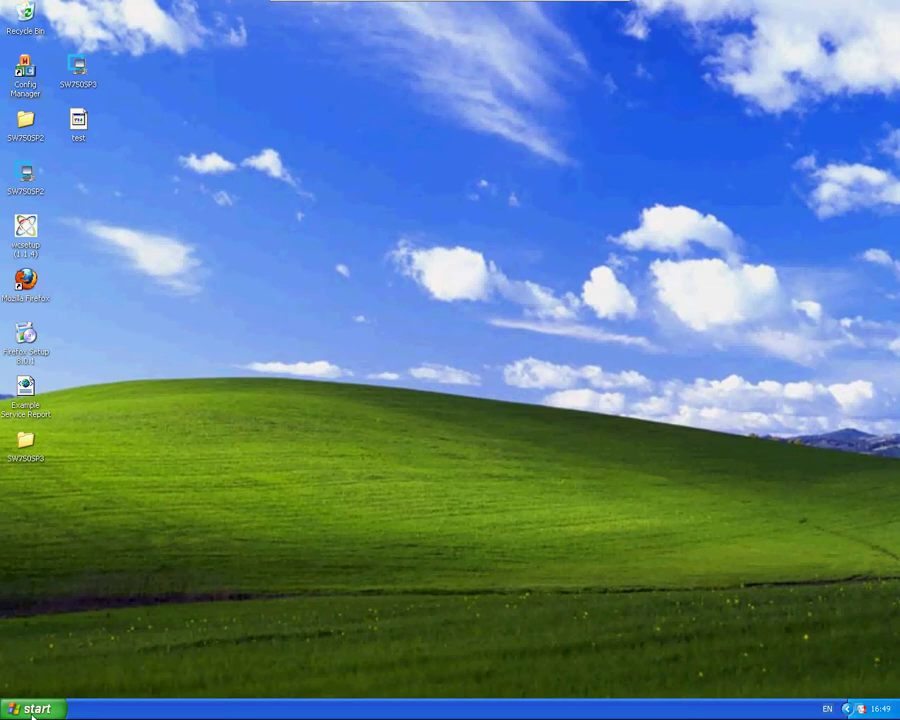
- Relaunch the Supportworks client, log in, dismiss the tip and open Service Desk
{"action": "left_click", "coordinate": [36, 708]}
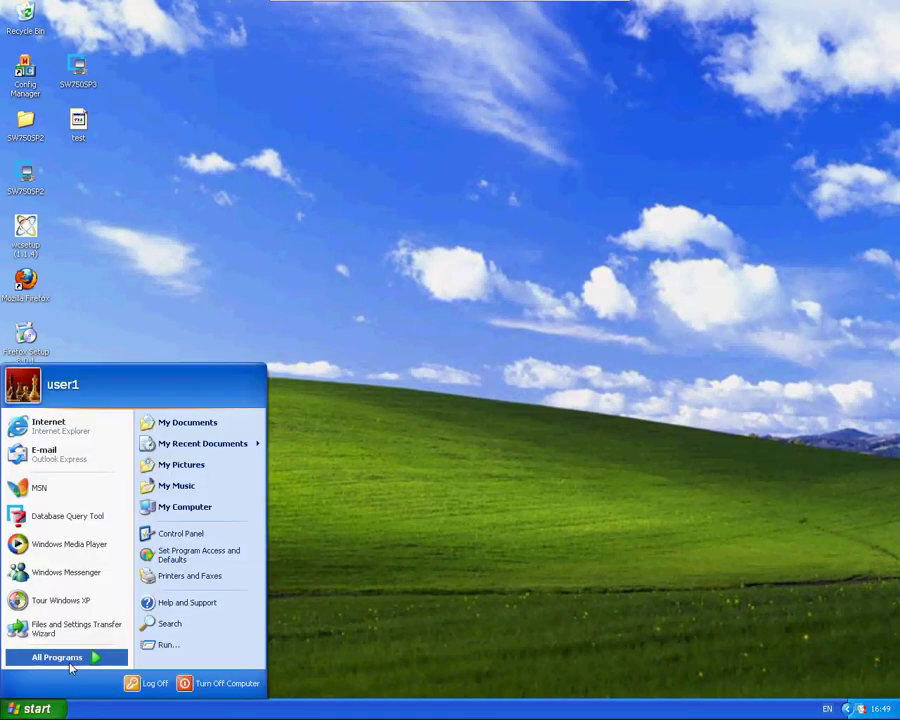
{"action": "mouse_move", "coordinate": [72, 657]}
{"action": "mouse_move", "coordinate": [236, 657]}
{"action": "left_click", "coordinate": [287, 657]}
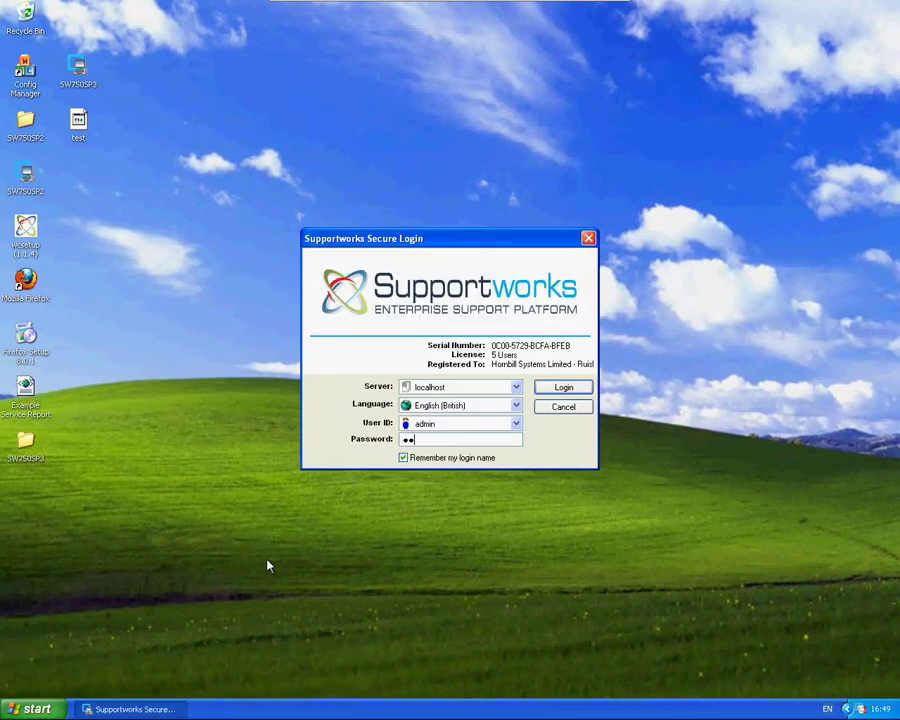
{"action": "key", "text": "Return"}
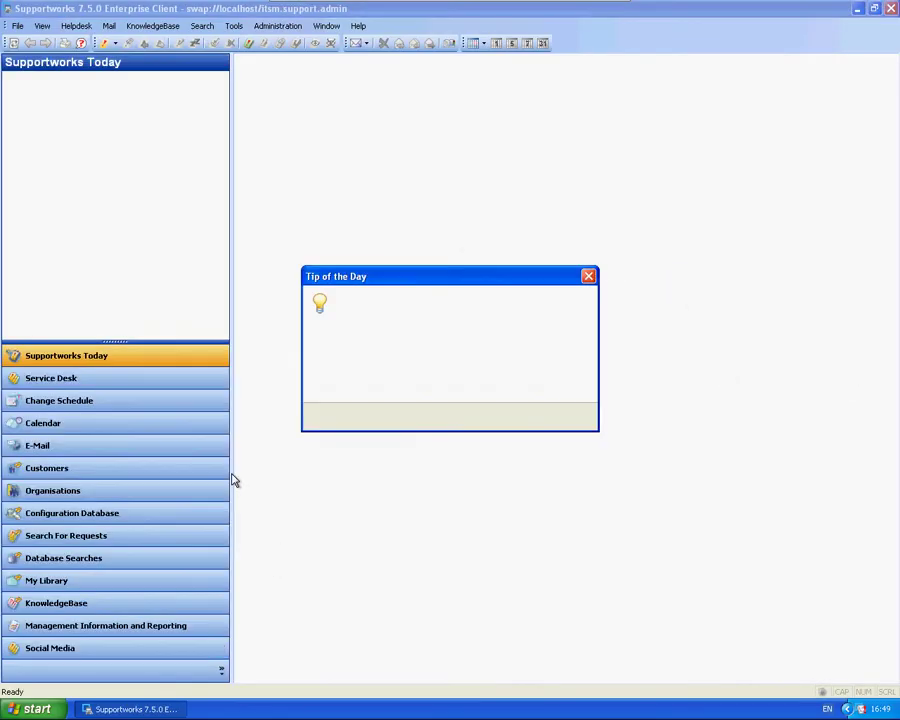
{"action": "left_click", "coordinate": [564, 419]}
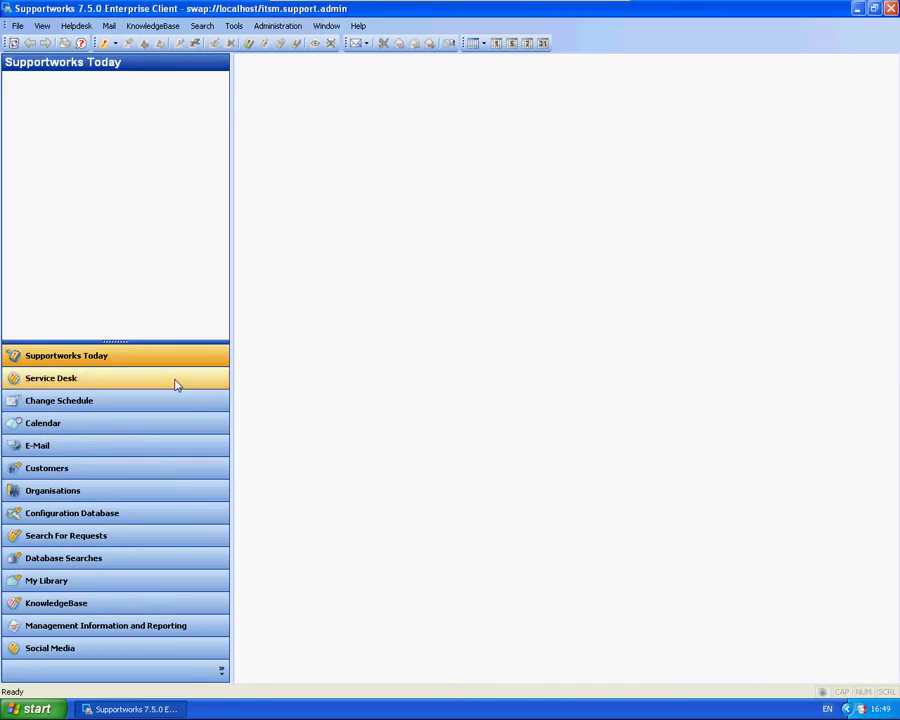
{"action": "left_click", "coordinate": [176, 385]}
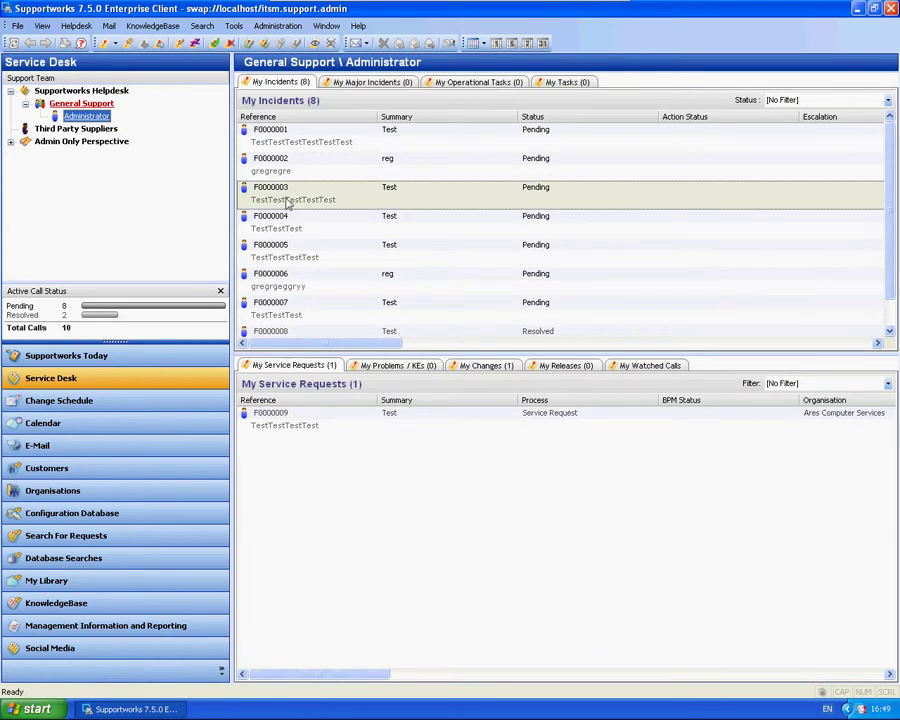
- Open call F0000003's swserver_install.log attachment to confirm it loads, then close Notepad
{"action": "double_click", "coordinate": [287, 199]}
{"action": "left_click", "coordinate": [385, 230]}
{"action": "left_click", "coordinate": [173, 258]}
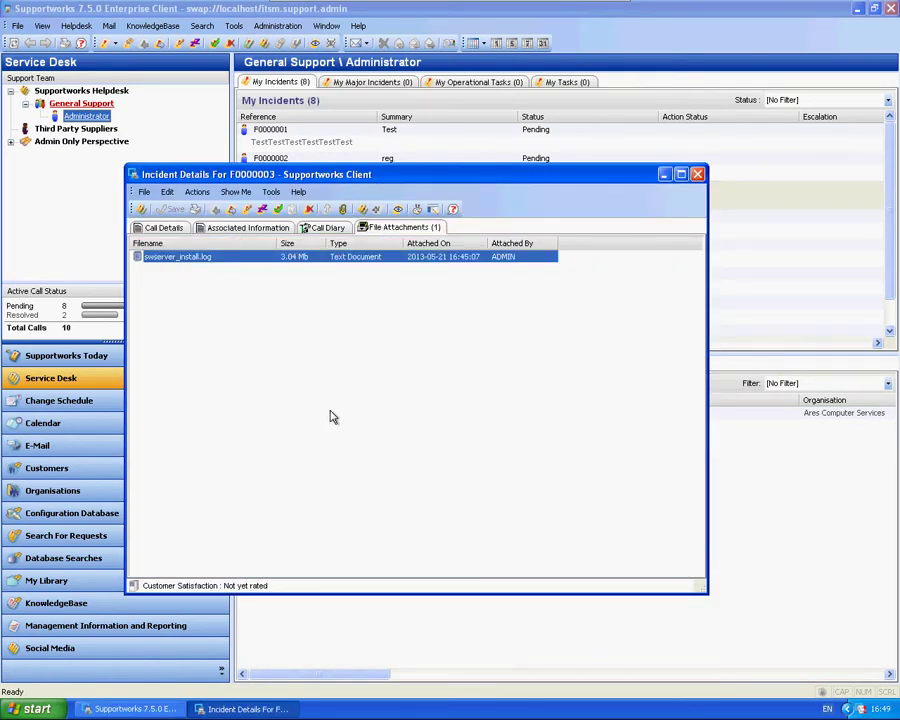
{"action": "key", "text": "Return"}
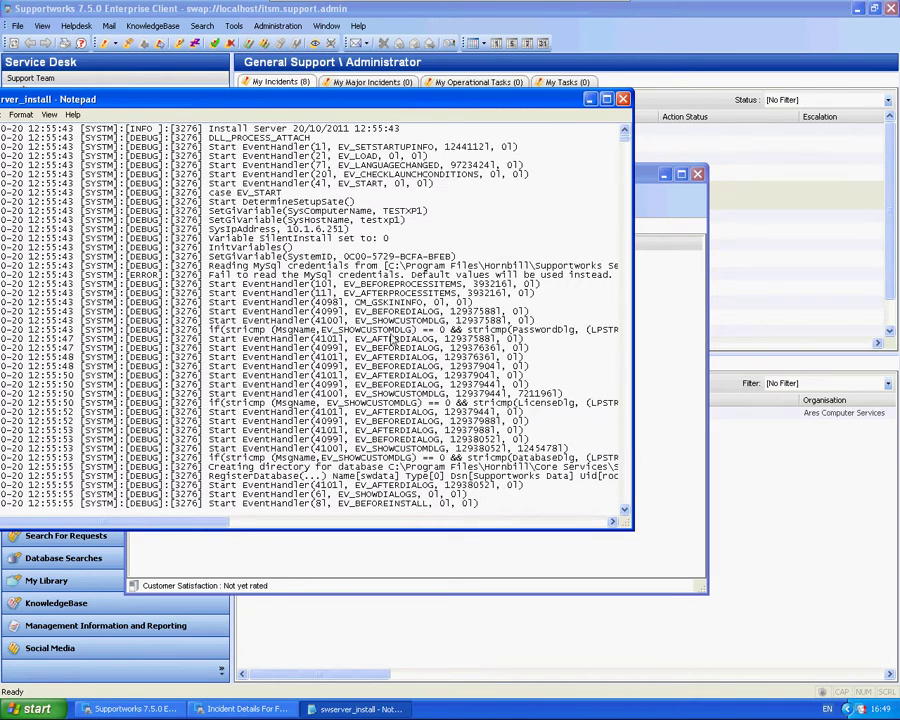
{"action": "left_click", "coordinate": [623, 99]}
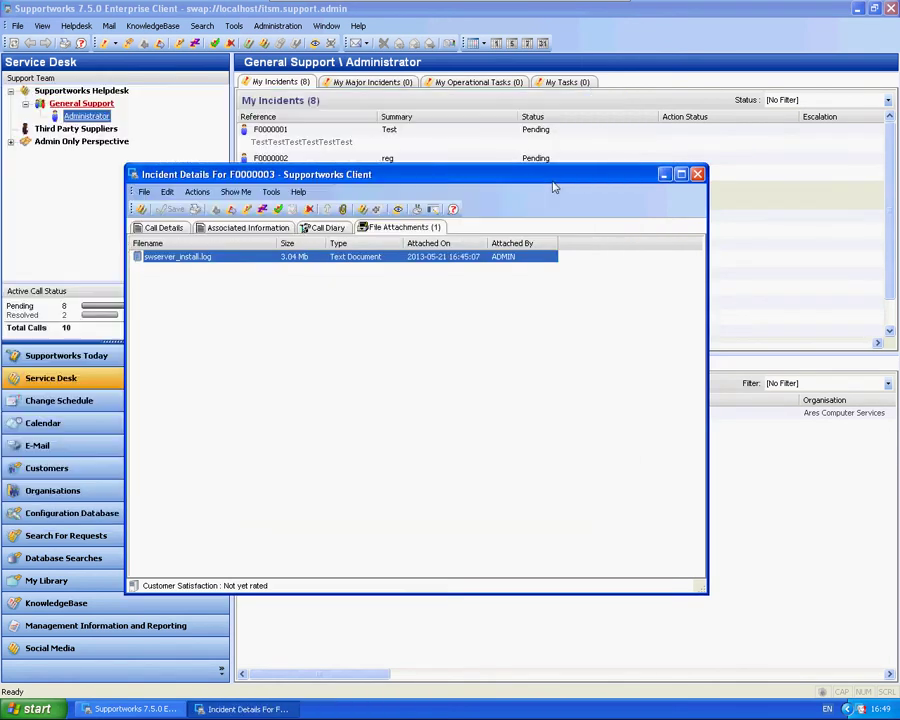
- Open the C: drive from the Run prompt by entering c:\
{"action": "left_click", "coordinate": [38, 708]}
{"action": "left_click", "coordinate": [163, 647]}
{"action": "type", "text": "c:\\"}
{"action": "key", "text": "Return"}
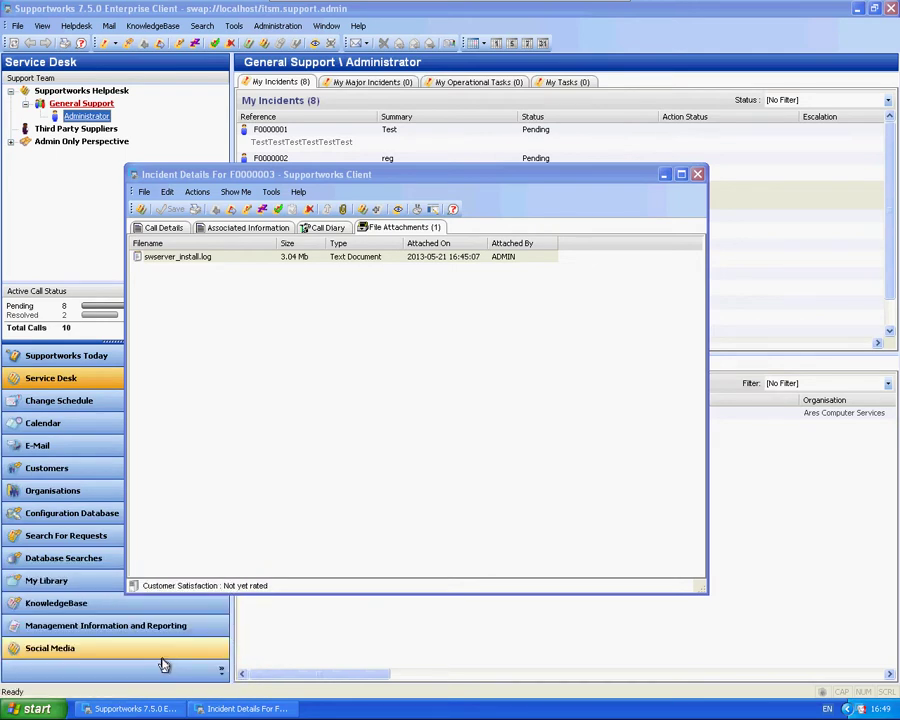
- Browse C:\Migration\cfa_store\0000 to find F0000003.001, then go back to cfa_store
{"action": "double_click", "coordinate": [257, 283]}
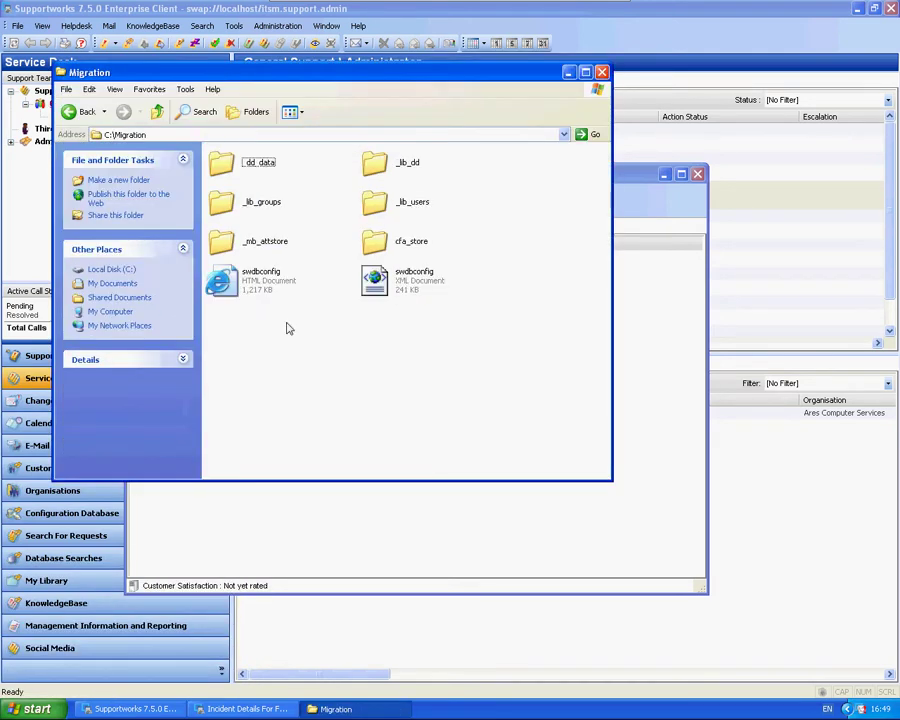
{"action": "double_click", "coordinate": [377, 240]}
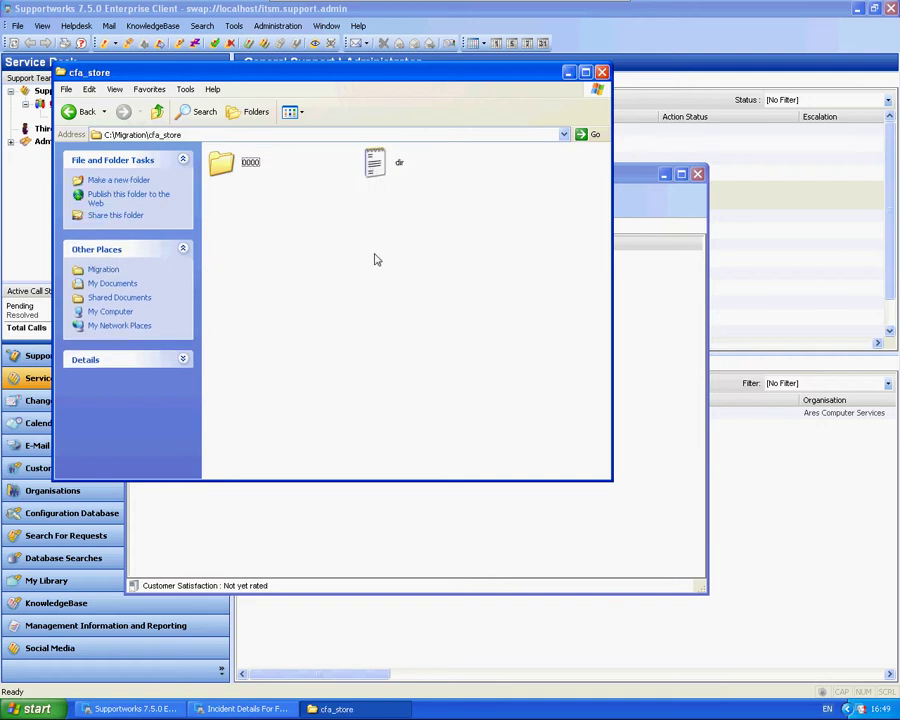
{"action": "double_click", "coordinate": [222, 166]}
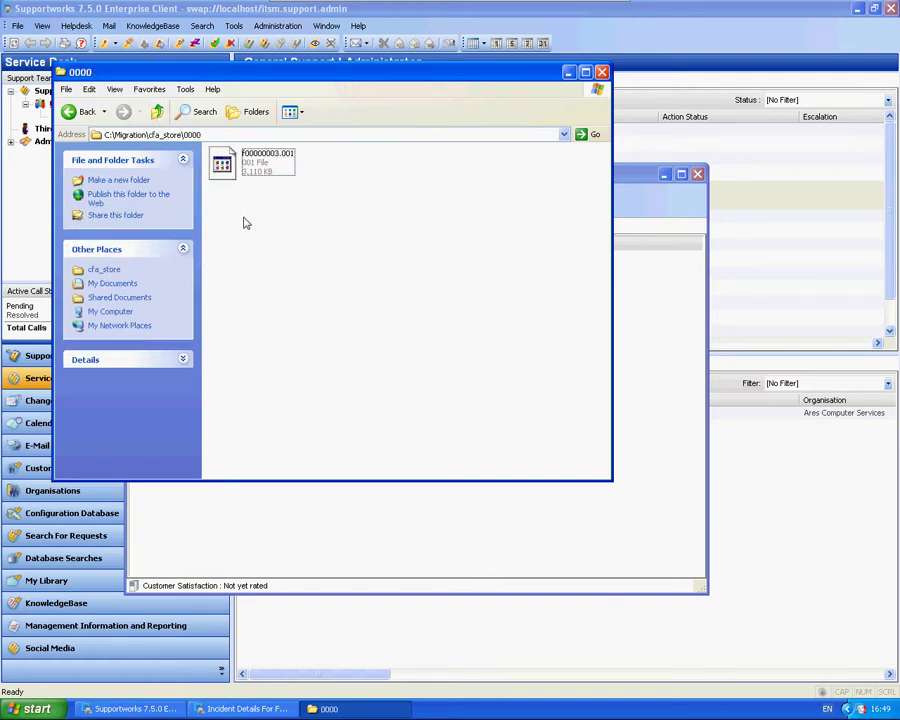
{"action": "left_click", "coordinate": [80, 111]}
{"action": "left_click", "coordinate": [360, 352]}
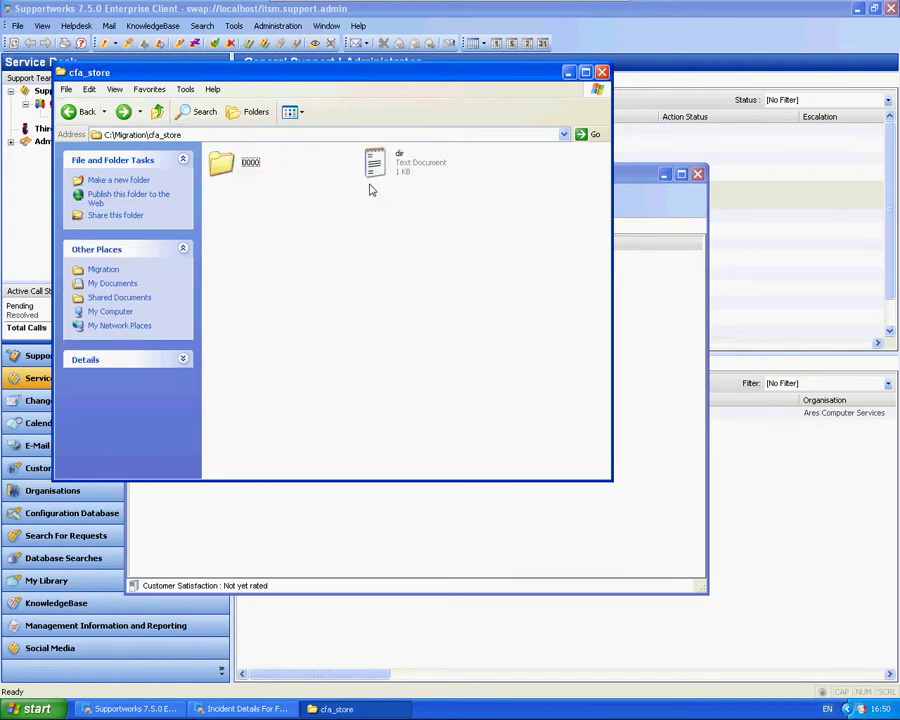
- Launch Supportworks Server Configuration and view its Database tab showing Data Folder C:\Migration
{"action": "left_click", "coordinate": [36, 708]}
{"action": "left_click", "coordinate": [57, 657]}
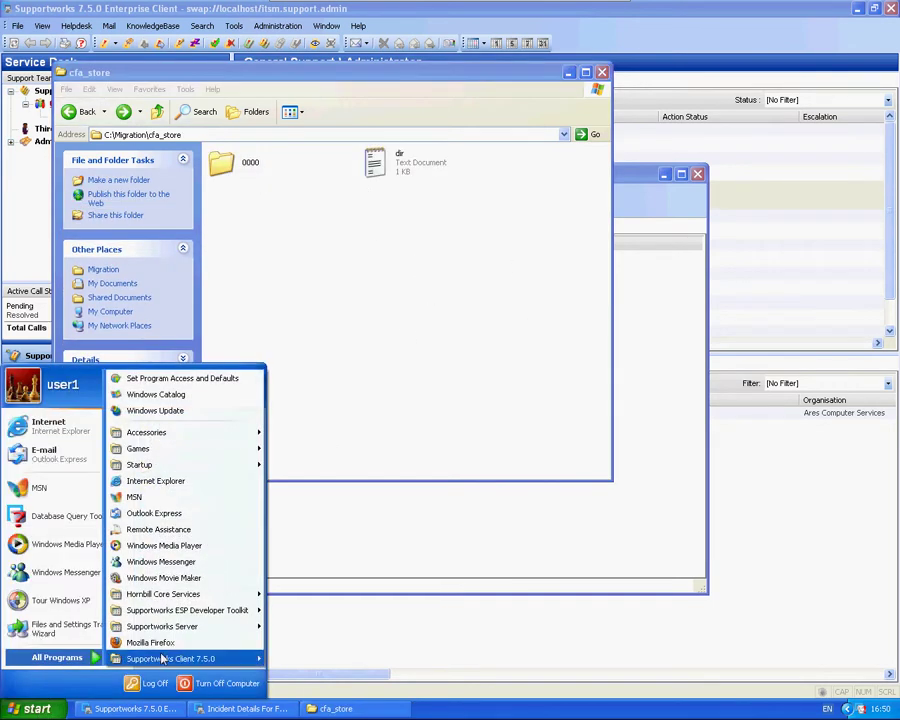
{"action": "mouse_move", "coordinate": [190, 627]}
{"action": "left_click", "coordinate": [330, 607]}
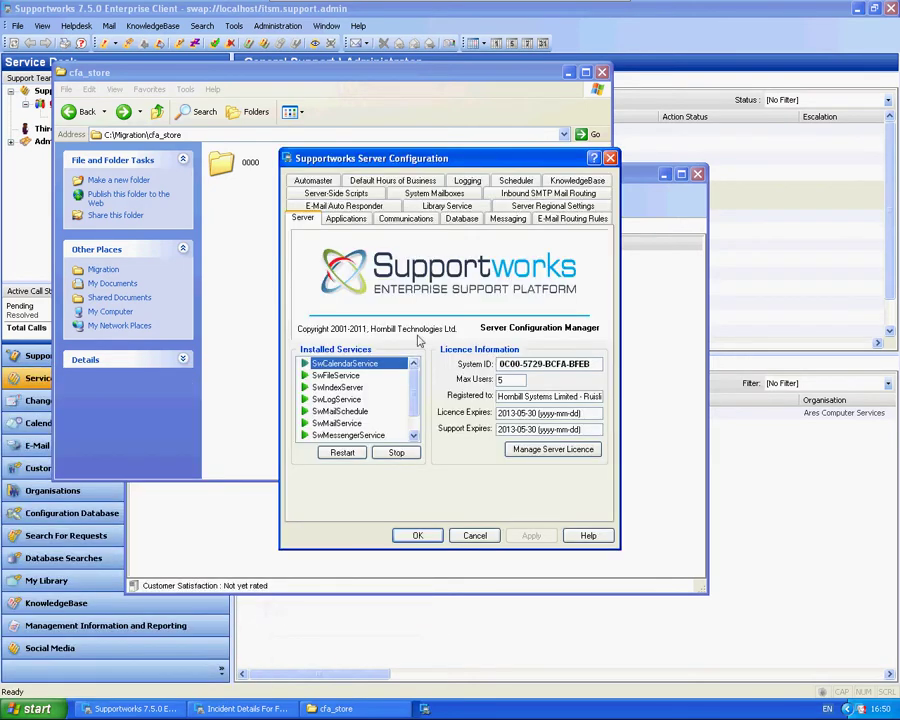
{"action": "left_click", "coordinate": [461, 218]}
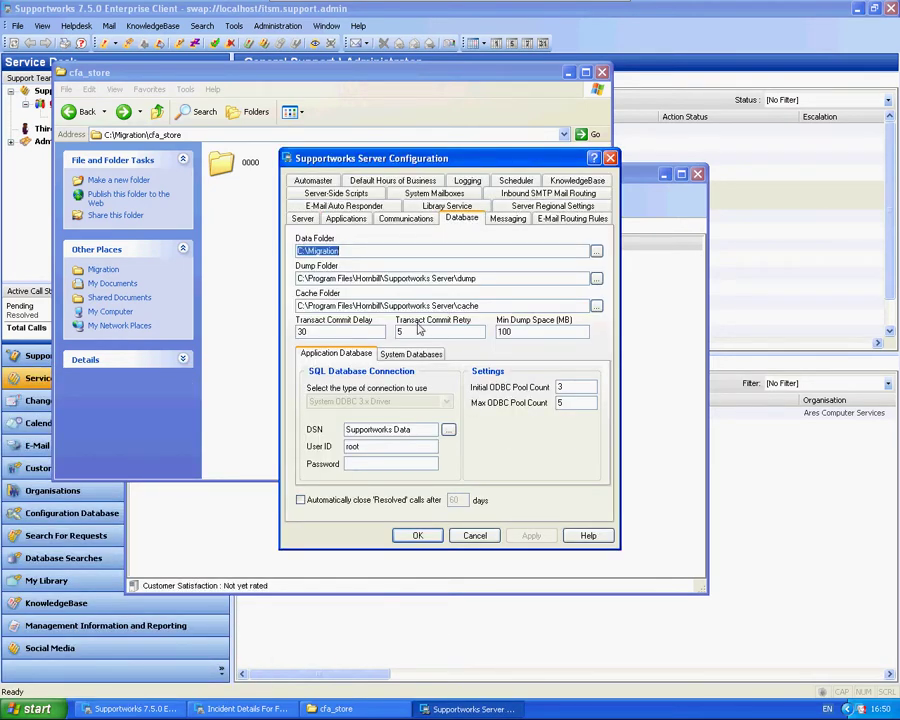